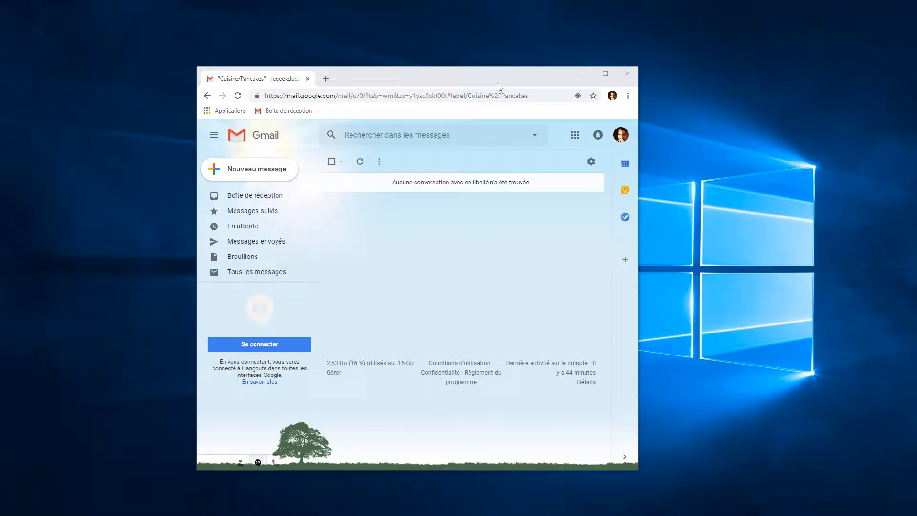
Maximize the browser window, enlarge the label list's area to show all labels, and open the inbox (Boîte de réception).
drag(451, 77, 508, 1)
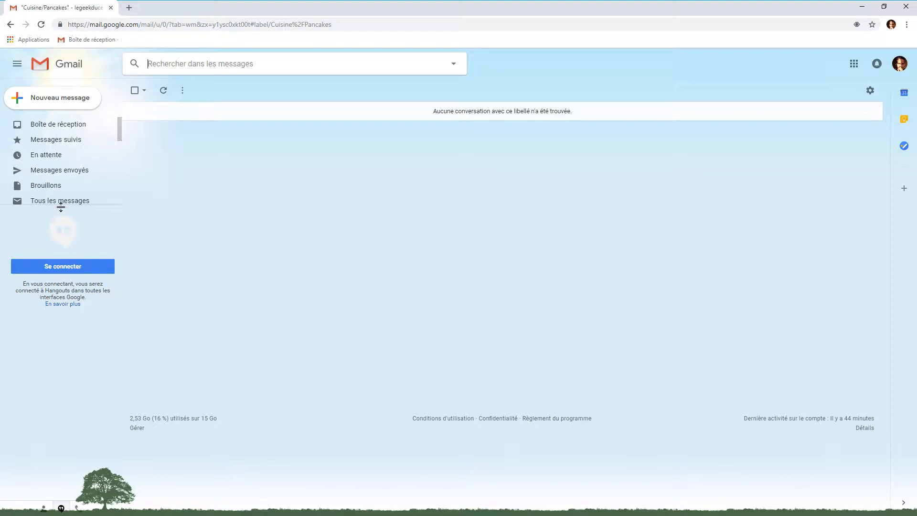
drag(61, 207, 55, 457)
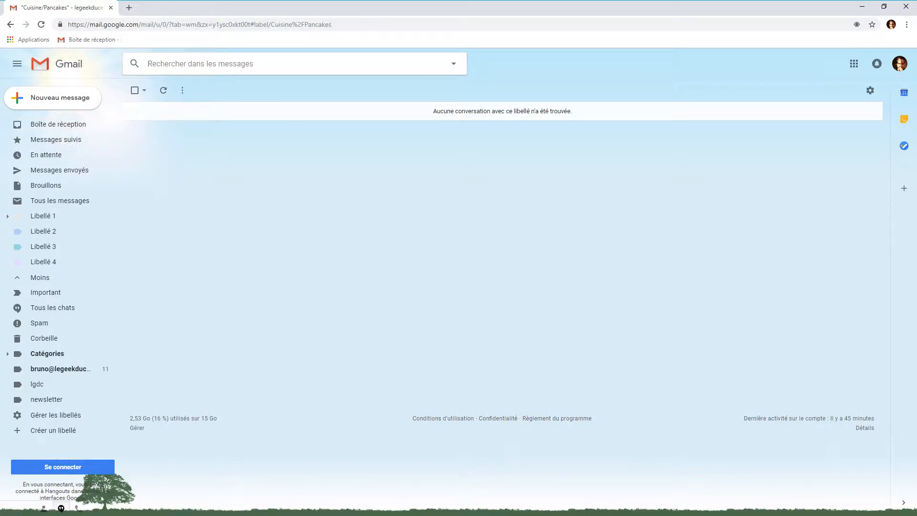
click(54, 127)
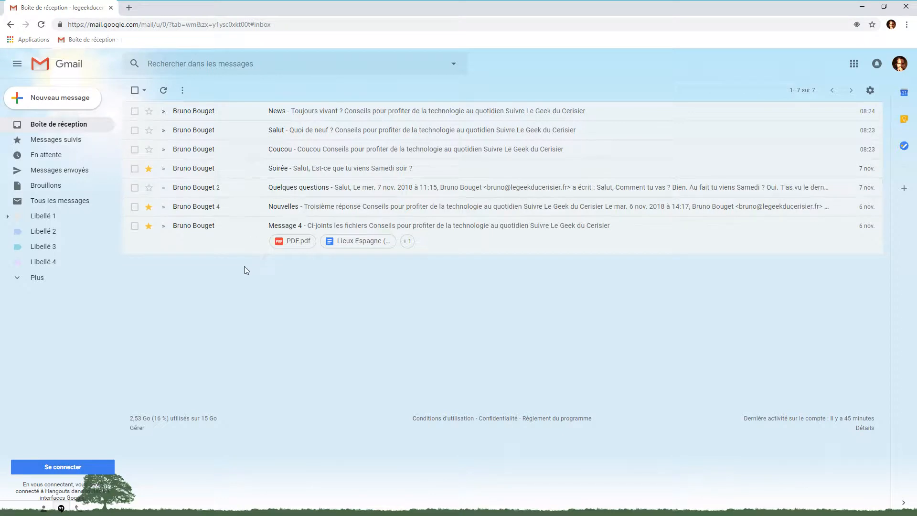
Star the messages "Quelques questions" and "Coucou" in the inbox and remove the star from "Soirée".
click(148, 188)
click(149, 149)
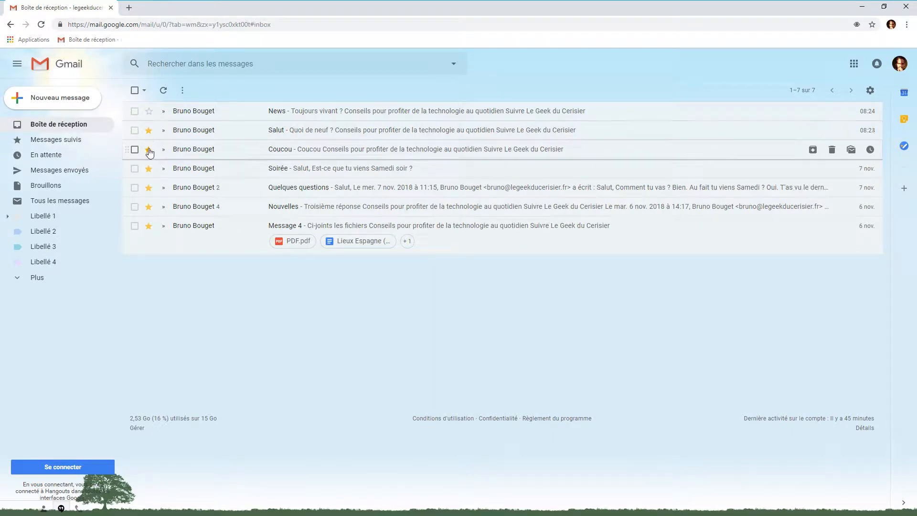
click(149, 149)
click(148, 168)
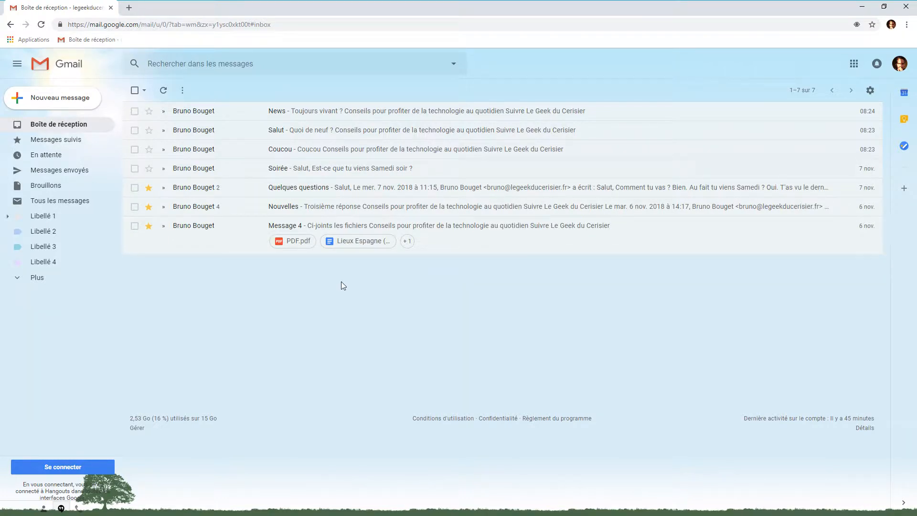
click(149, 150)
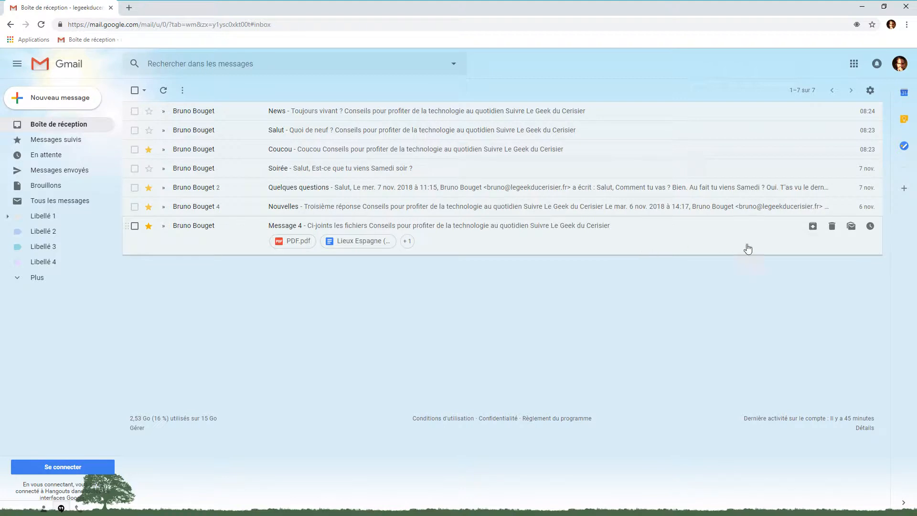
View the snooze options for "Message 4" and dismiss them without choosing a date.
click(871, 226)
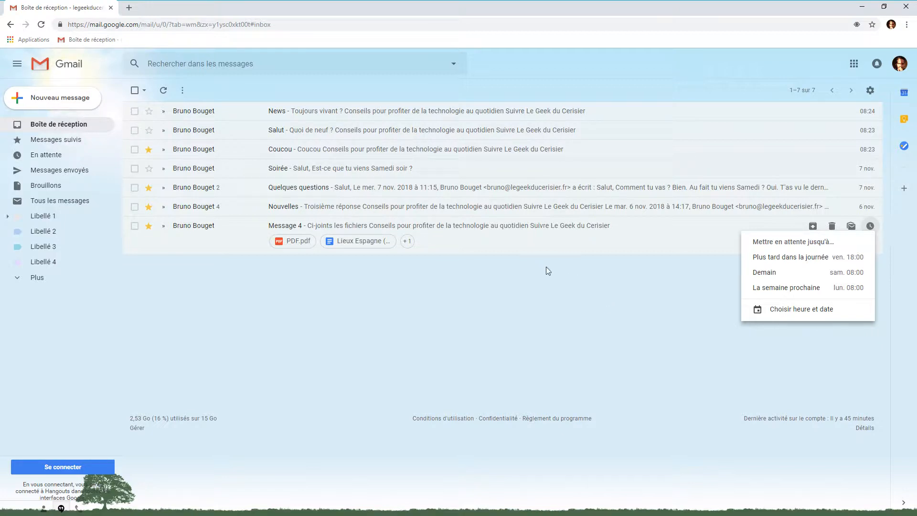
click(349, 359)
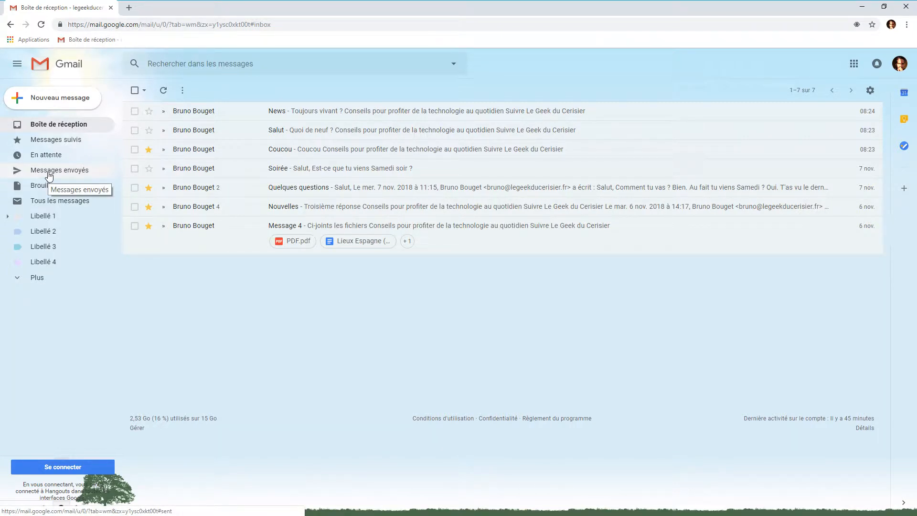
Compose a new message with the subject "Bonjour" and the body text "Comment", and close it unsent as a draft.
click(58, 97)
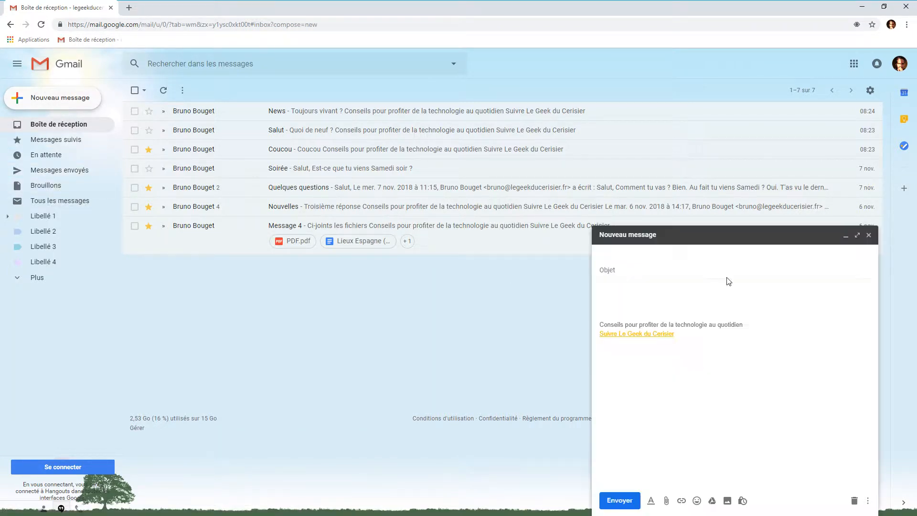
click(627, 276)
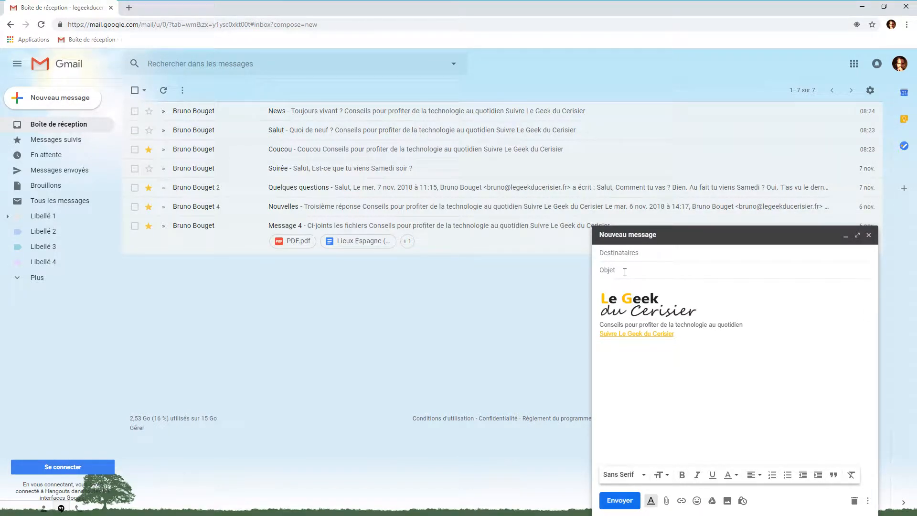
text(Bonjour)
click(628, 287)
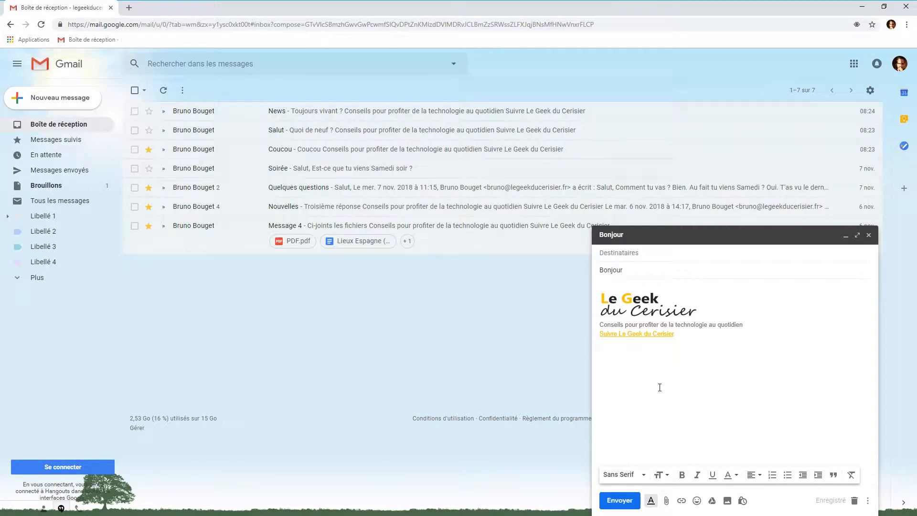
text(Comment)
key(Return)
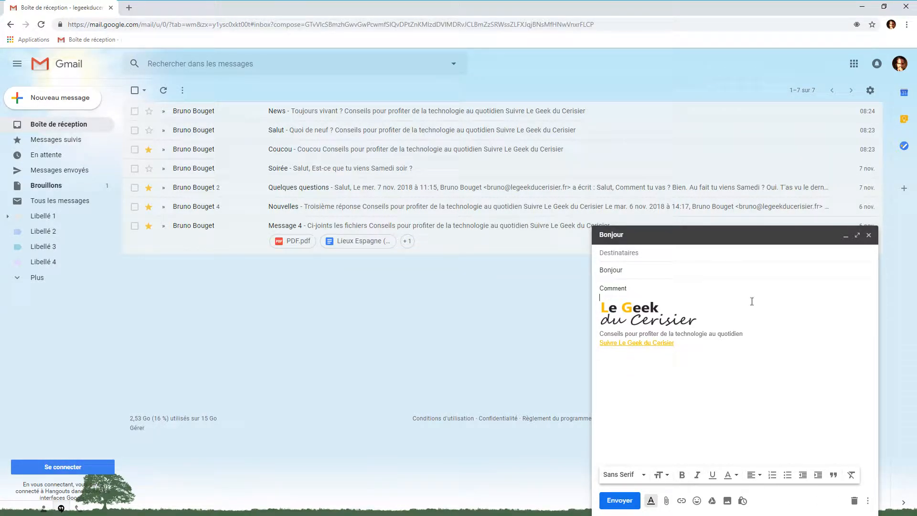
click(869, 236)
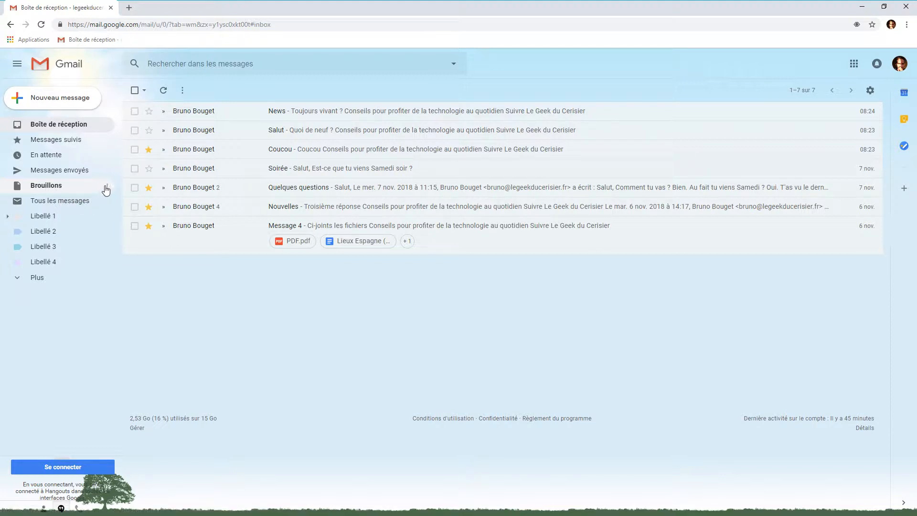
Open the drafts (Brouillons) and delete the "Bonjour" draft.
click(68, 190)
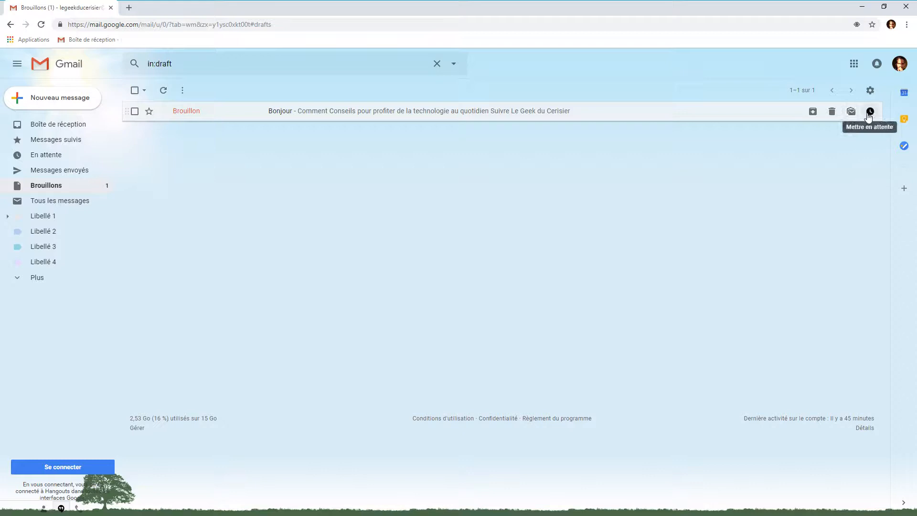
click(833, 111)
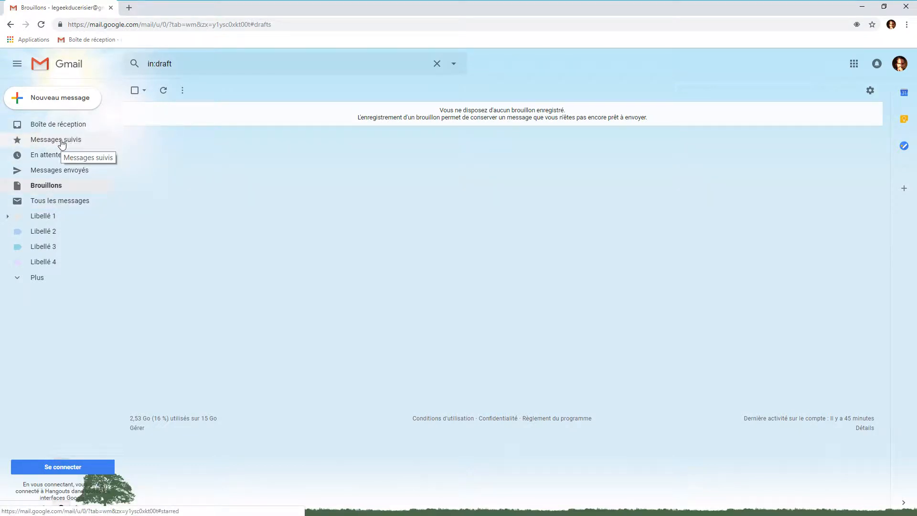
Look at the spam-reporting option for the "News" message, both with the message open and with it selected in the inbox.
click(19, 281)
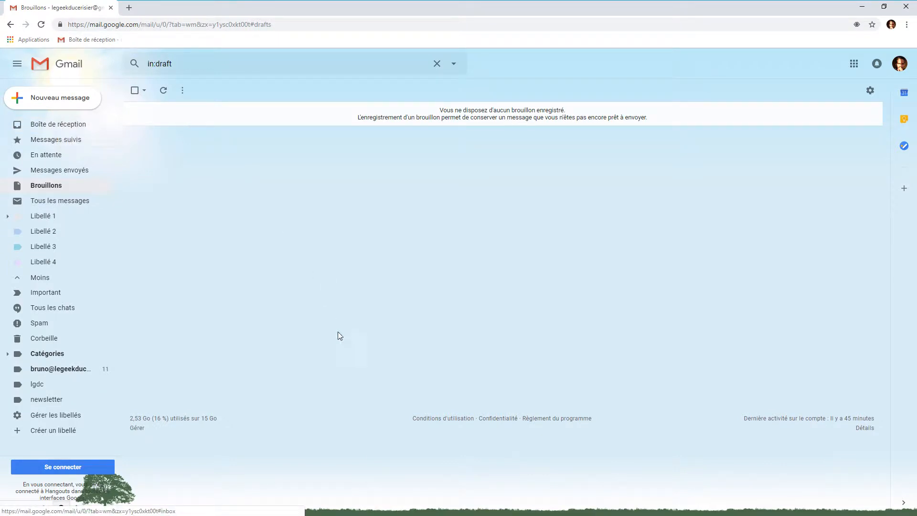
click(62, 126)
click(322, 113)
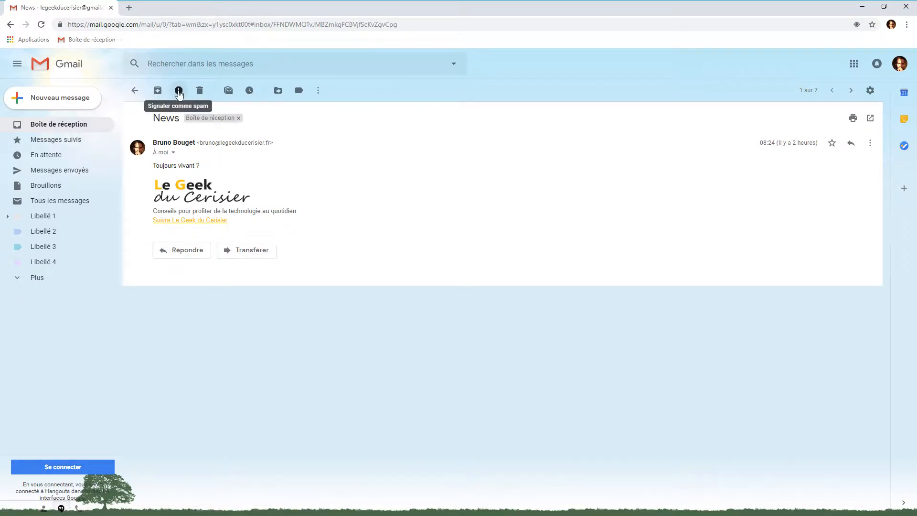
click(135, 90)
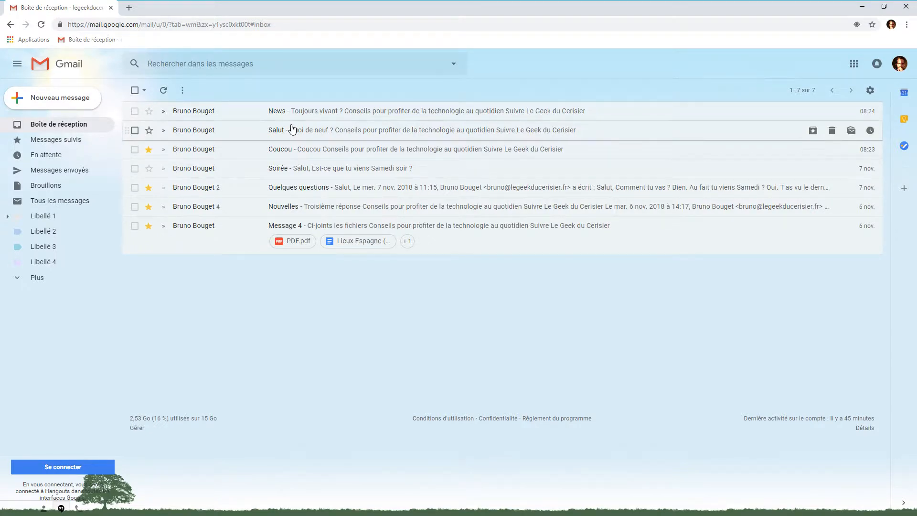
click(134, 112)
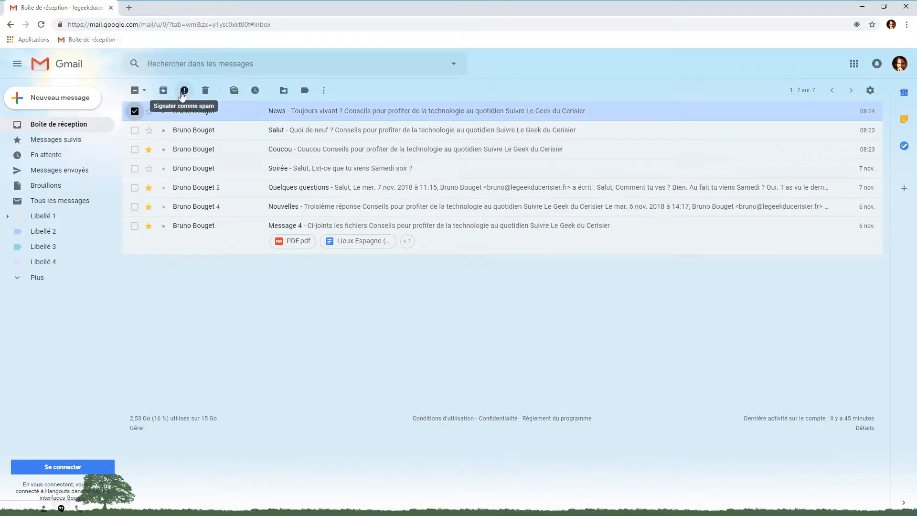
click(135, 112)
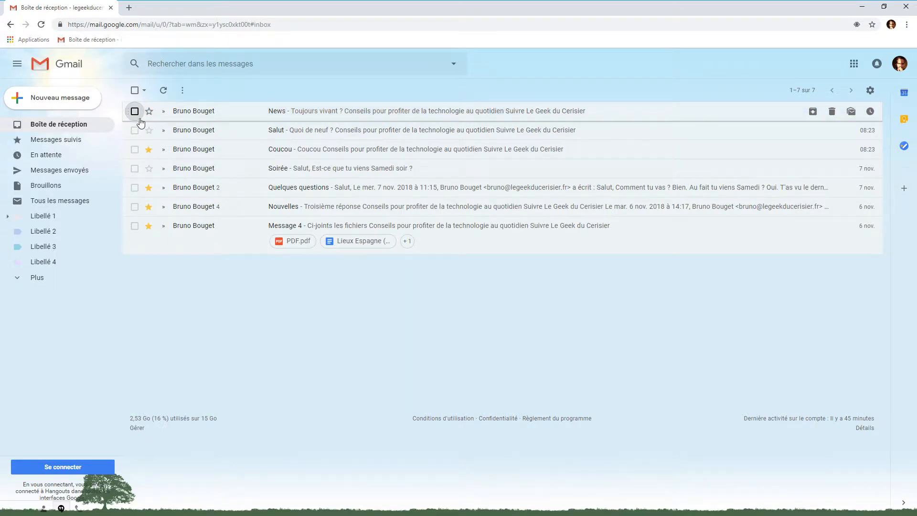
Examine the additional labels hidden under Plus, such as Spam and Corbeille, and collapse the label list again.
click(19, 282)
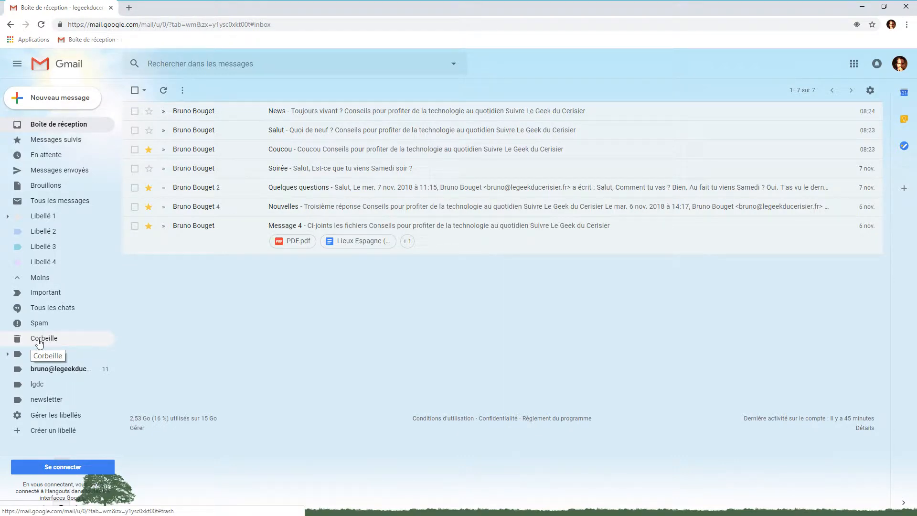
click(72, 126)
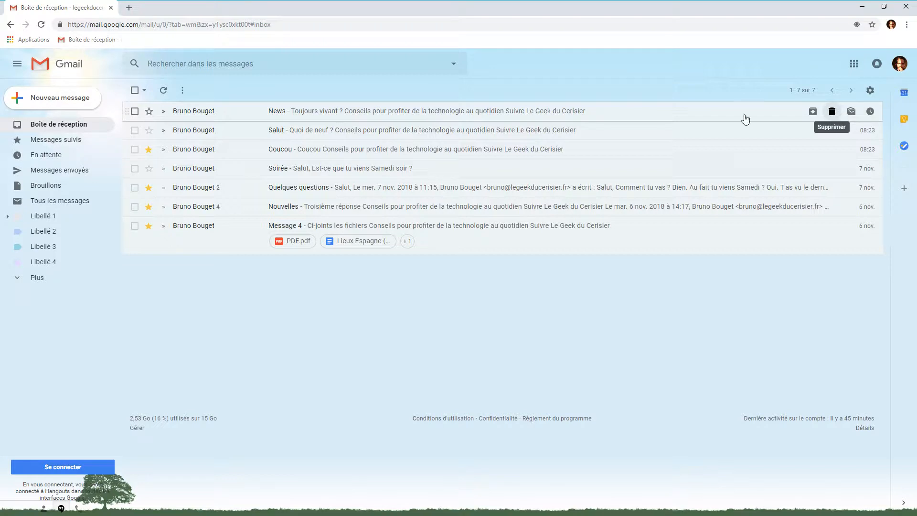
click(20, 278)
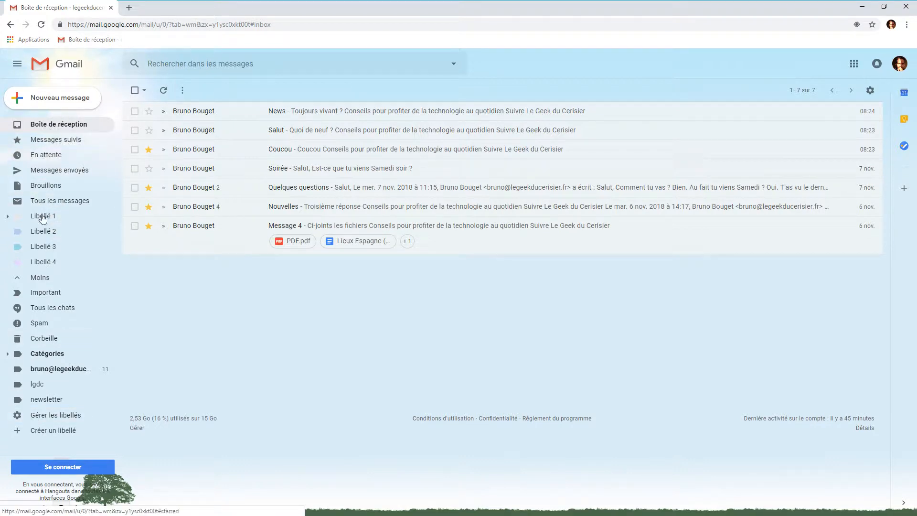
click(50, 126)
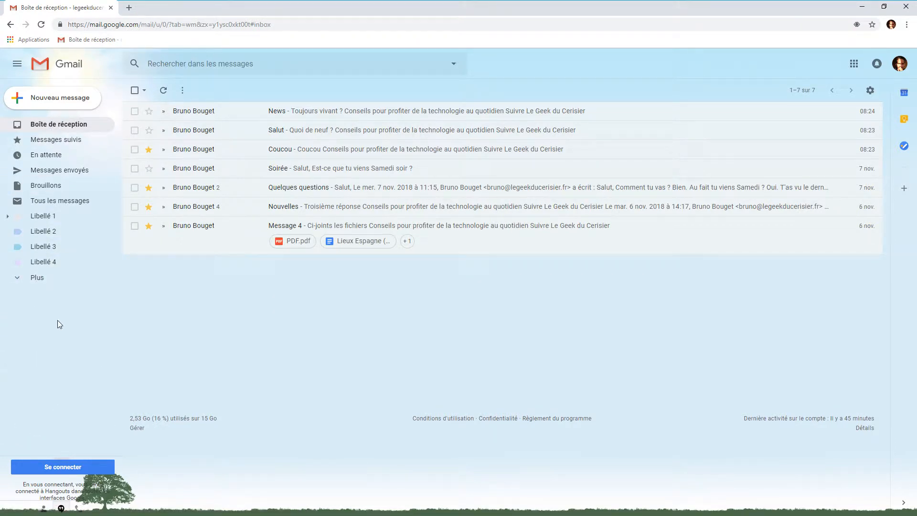
click(19, 281)
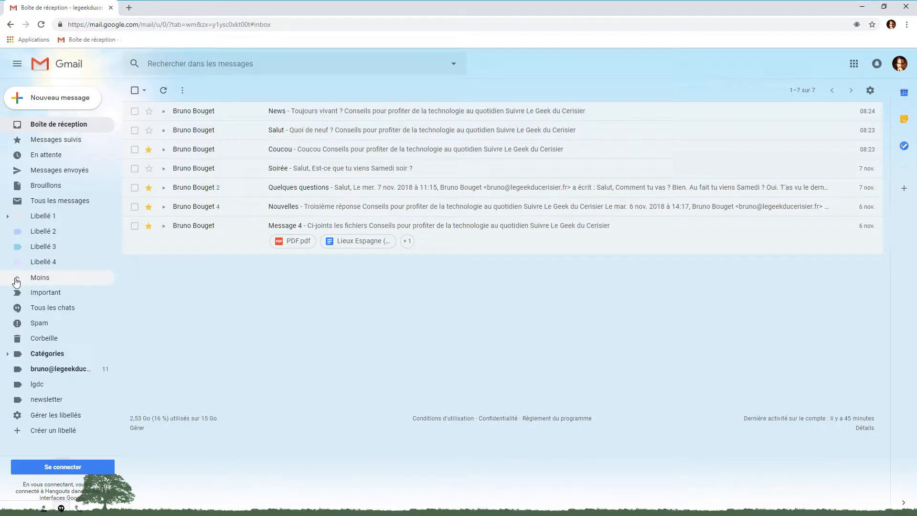
click(17, 281)
click(17, 282)
click(16, 282)
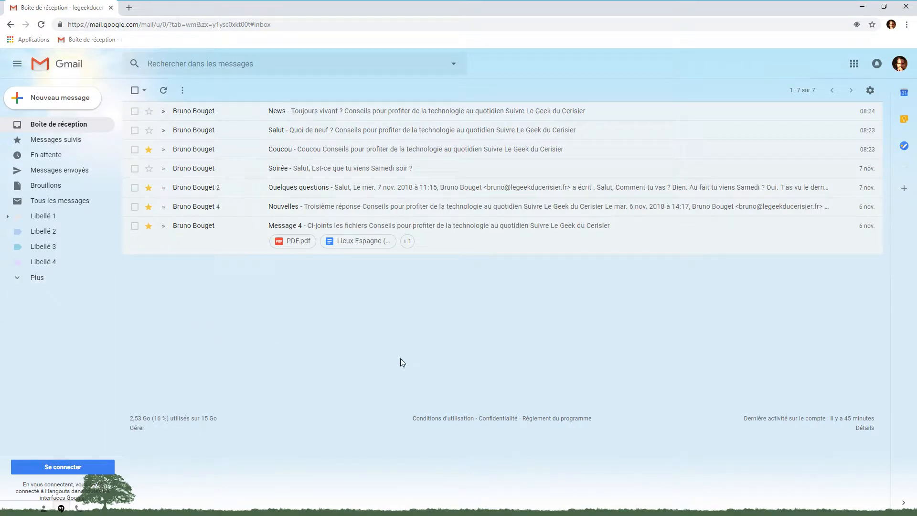
Open the Libellés page of the mail settings.
click(872, 92)
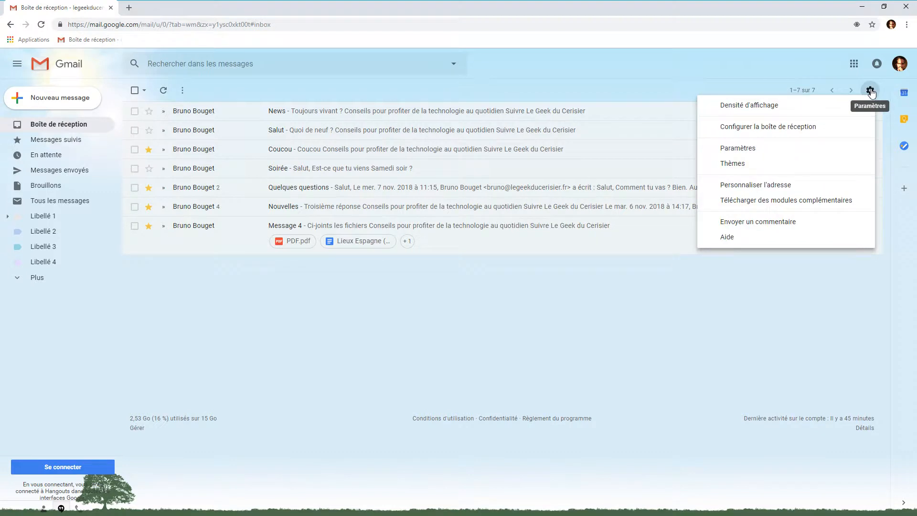
click(759, 150)
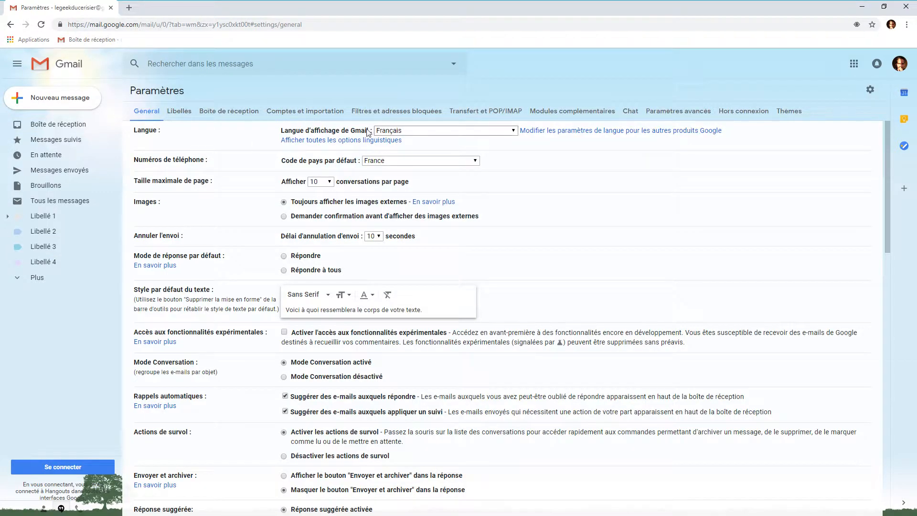
click(180, 113)
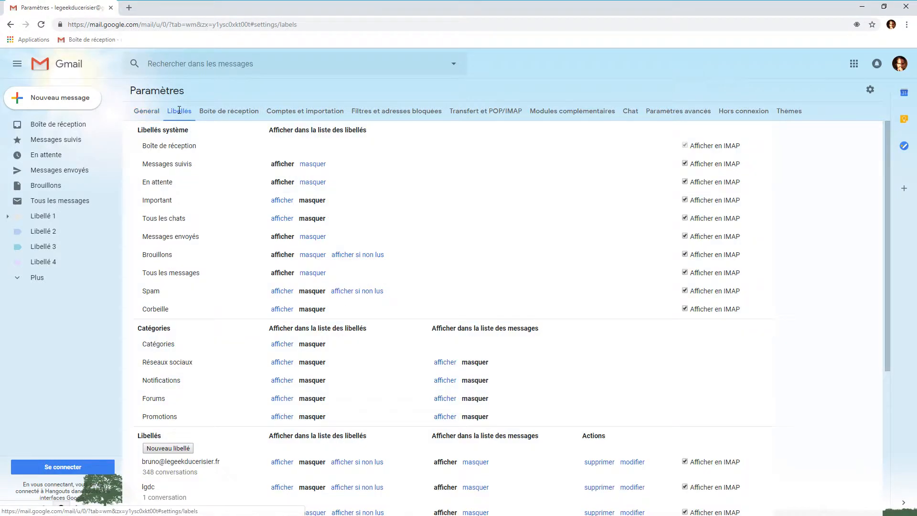
Examine the system labels' show and hide settings and compare them with the expanded label list.
drag(138, 130, 342, 308)
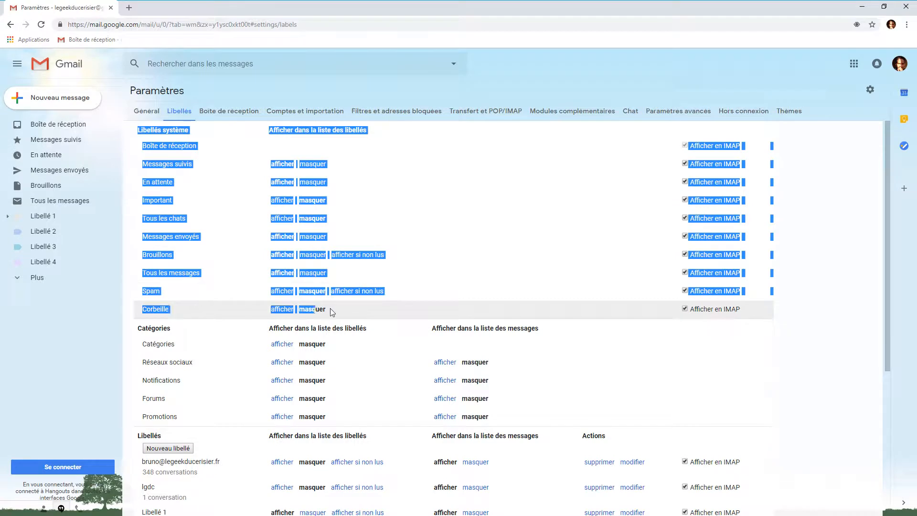
click(212, 130)
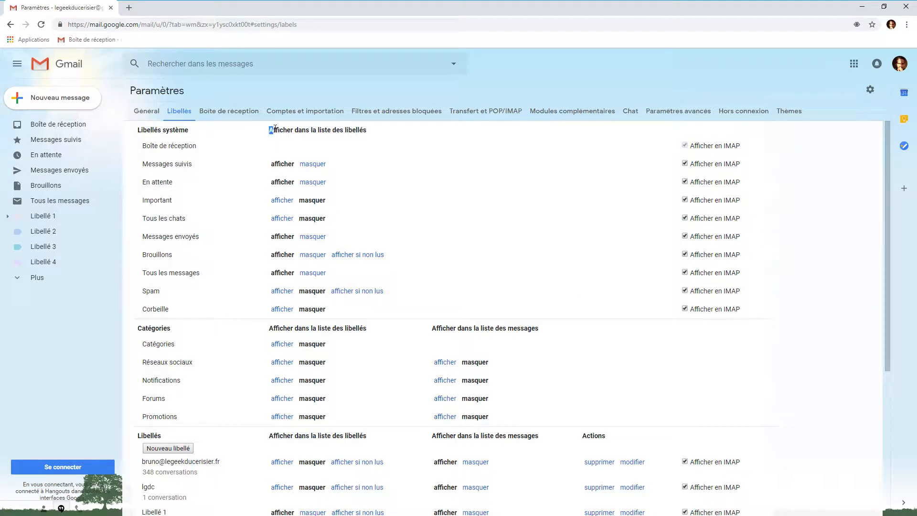
drag(275, 128, 370, 134)
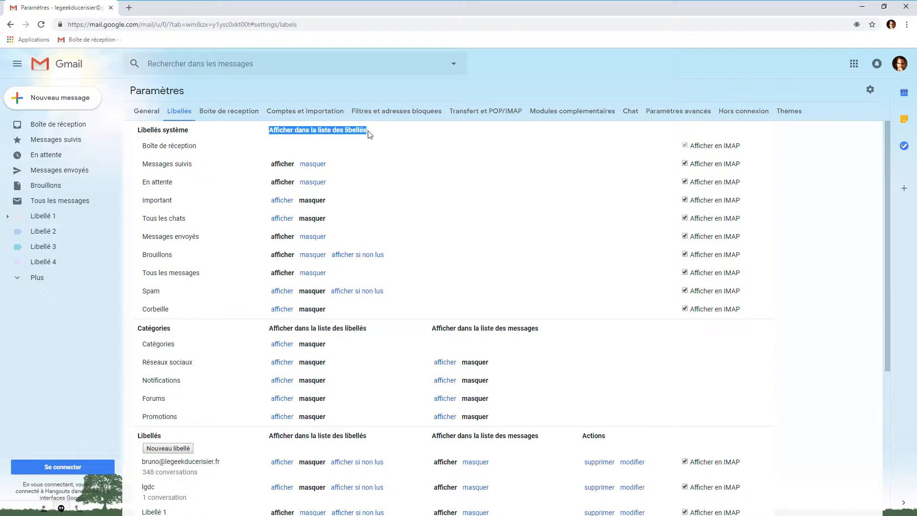
click(315, 138)
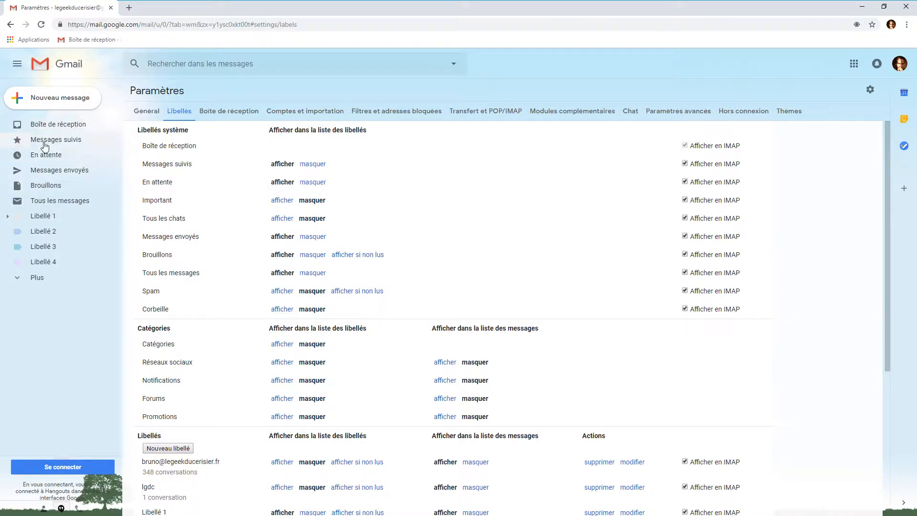
click(19, 283)
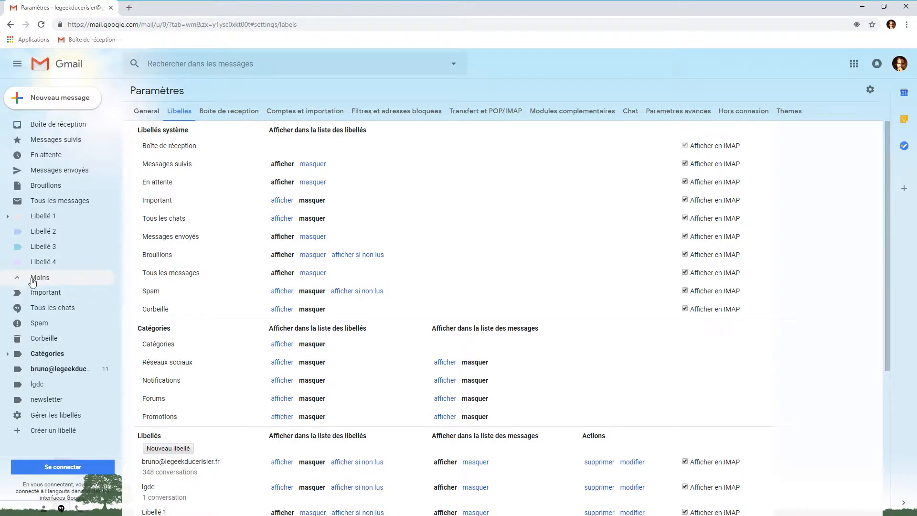
click(18, 279)
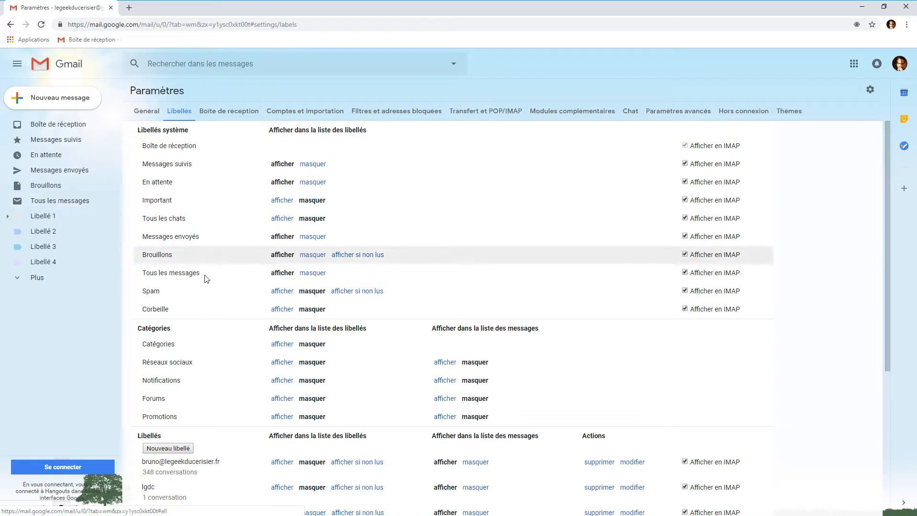
Hide Tous les messages from the label list and check its place among the labels under Plus.
click(313, 272)
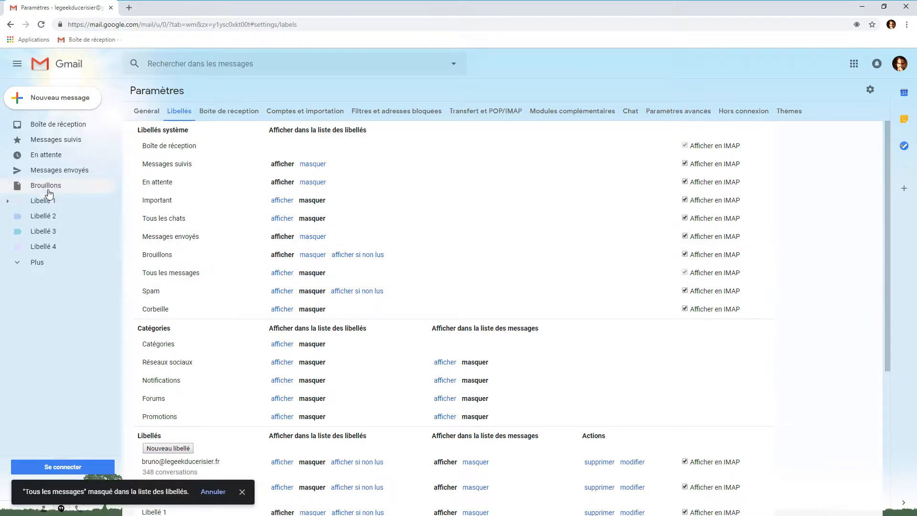
click(19, 262)
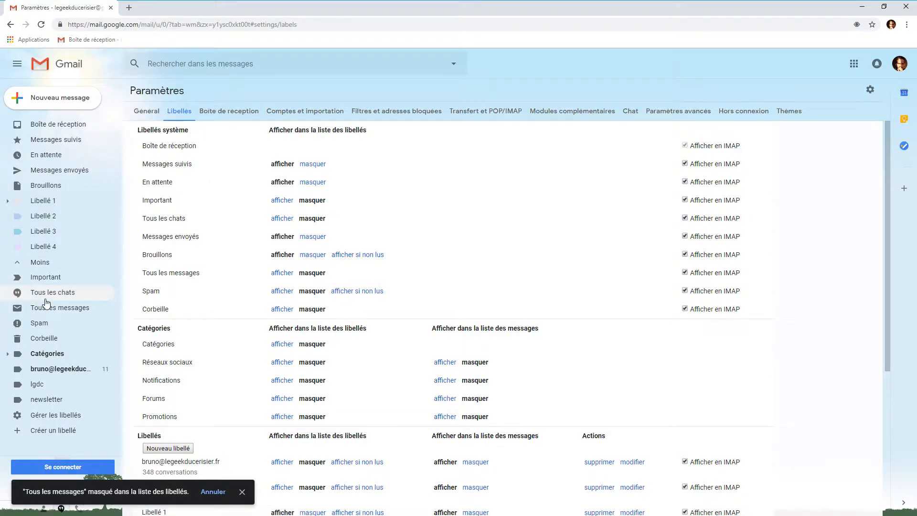
click(19, 264)
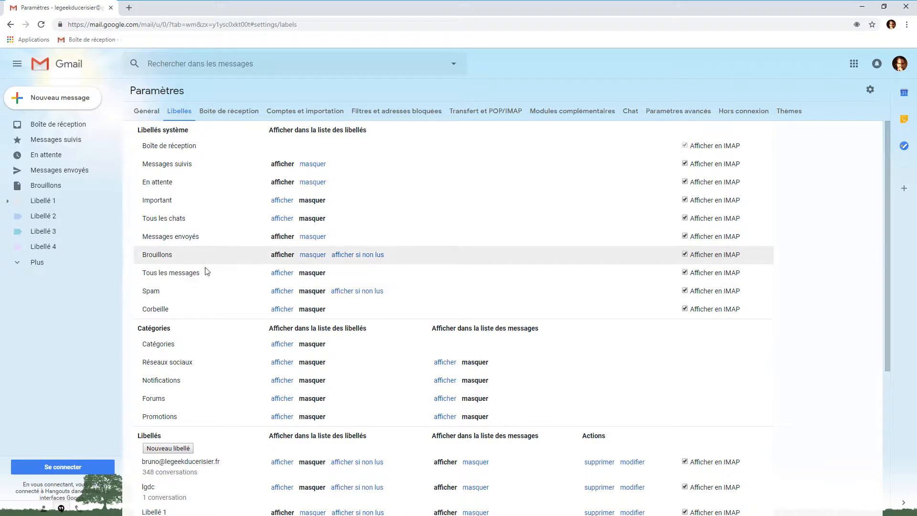
Show the Spam, Corbeille and Tous les messages system labels in the label list.
click(283, 292)
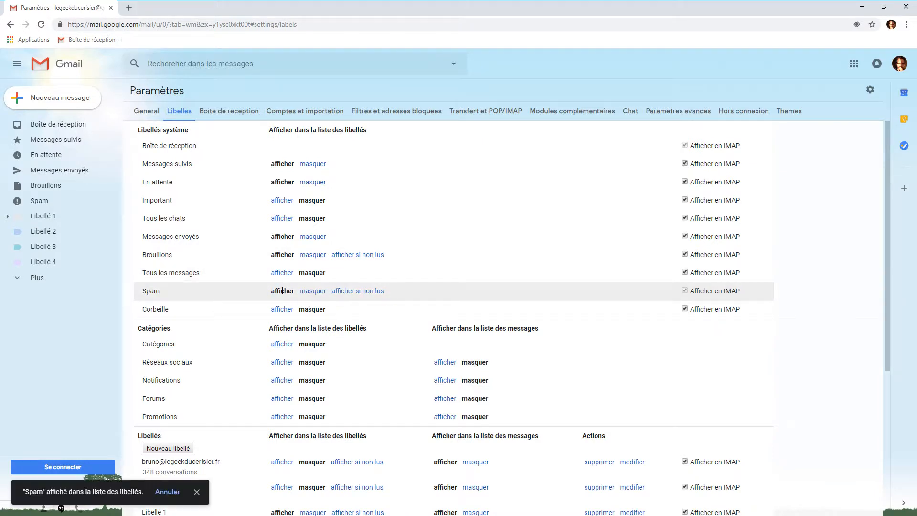
click(282, 309)
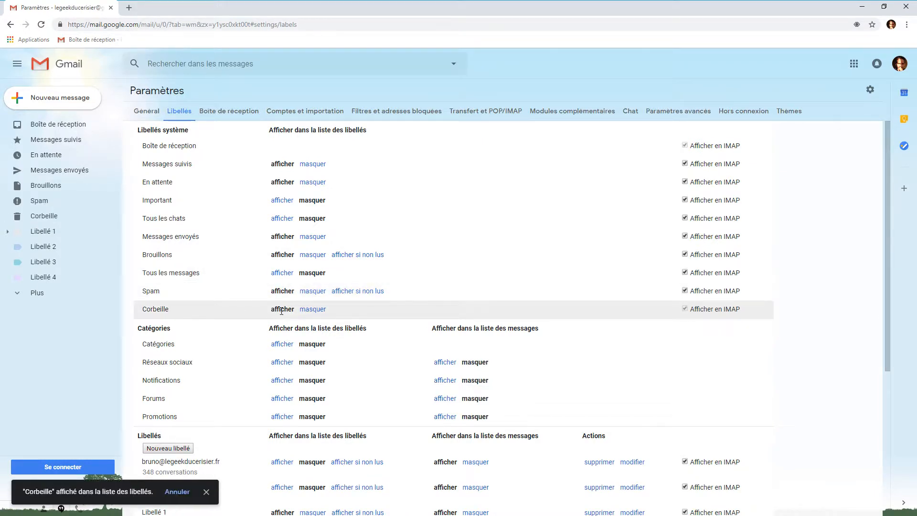
click(282, 273)
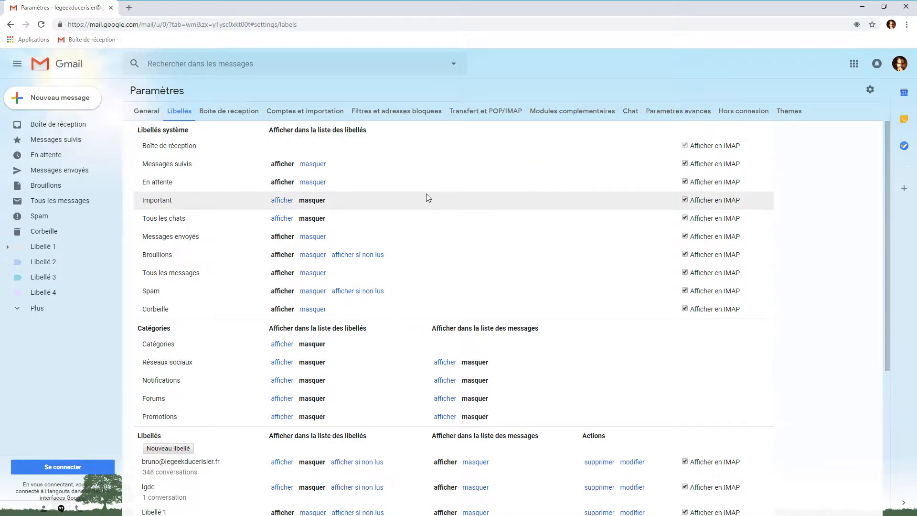
Review the Catégories and Libellés sections of the settings, and create a new label named Cuisine.
scroll(227, 220, down, 1)
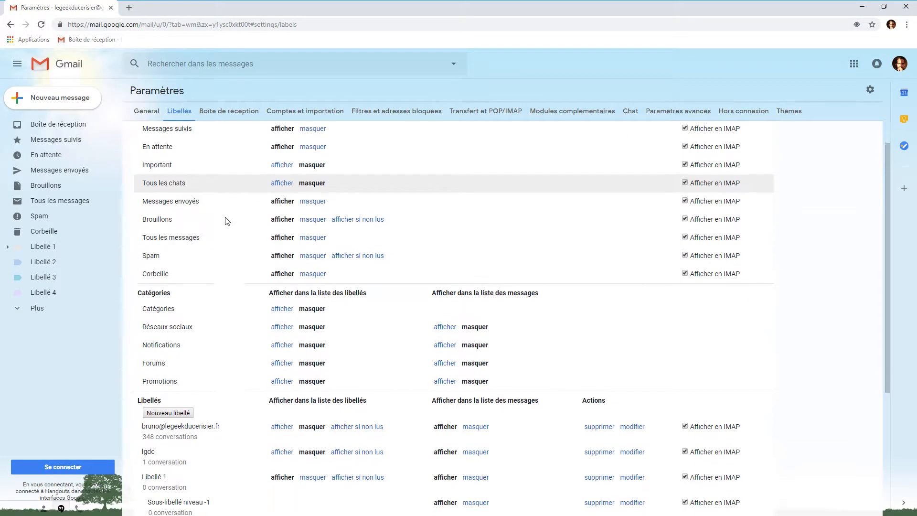
scroll(226, 220, down, 3)
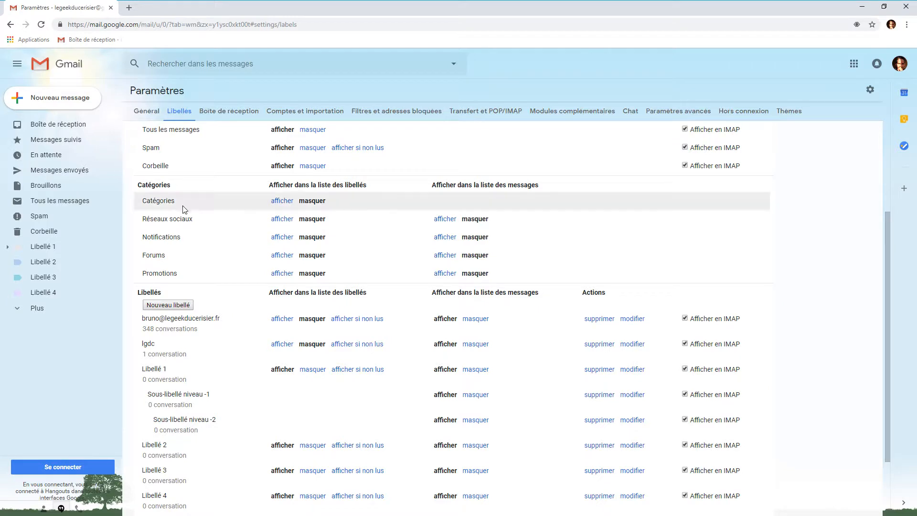
scroll(210, 206, down, 2)
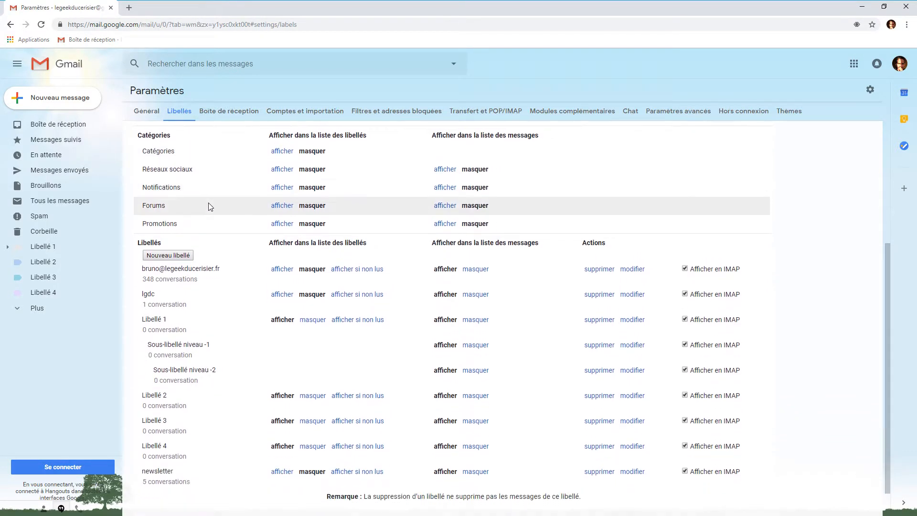
double_click(139, 210)
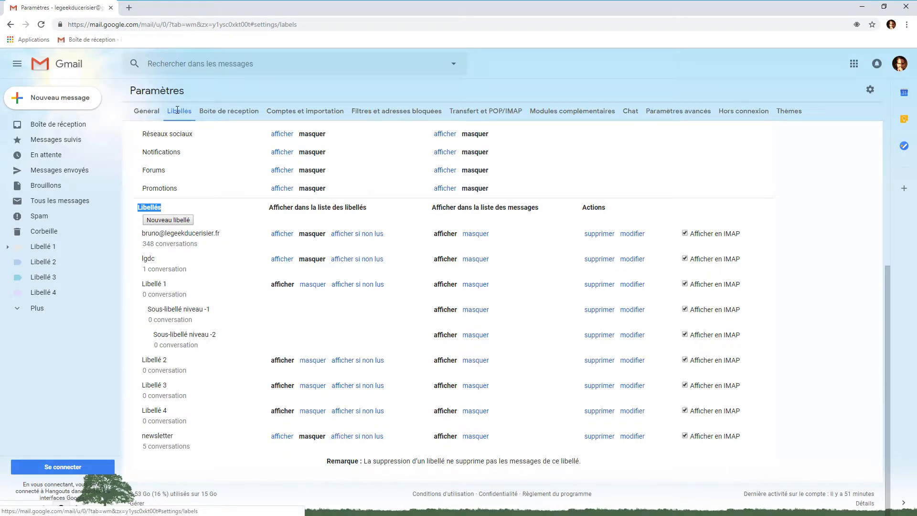
click(168, 220)
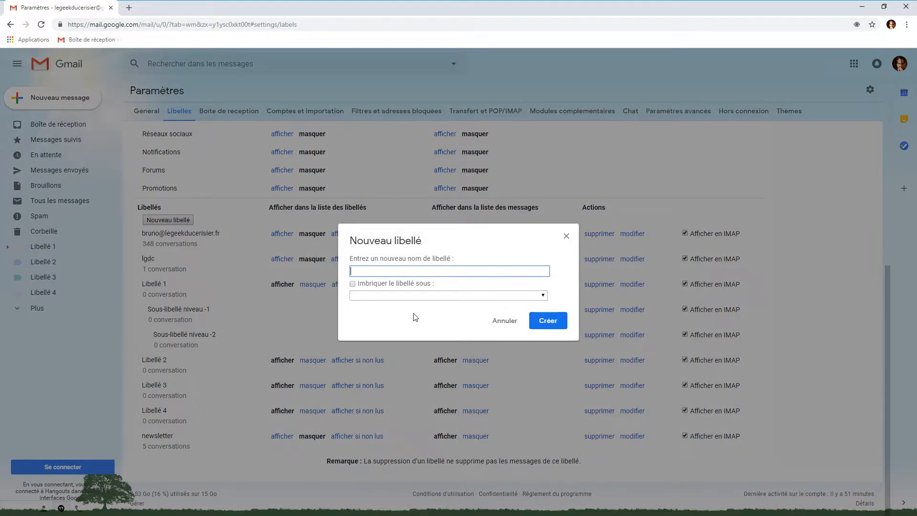
text(Cuisine)
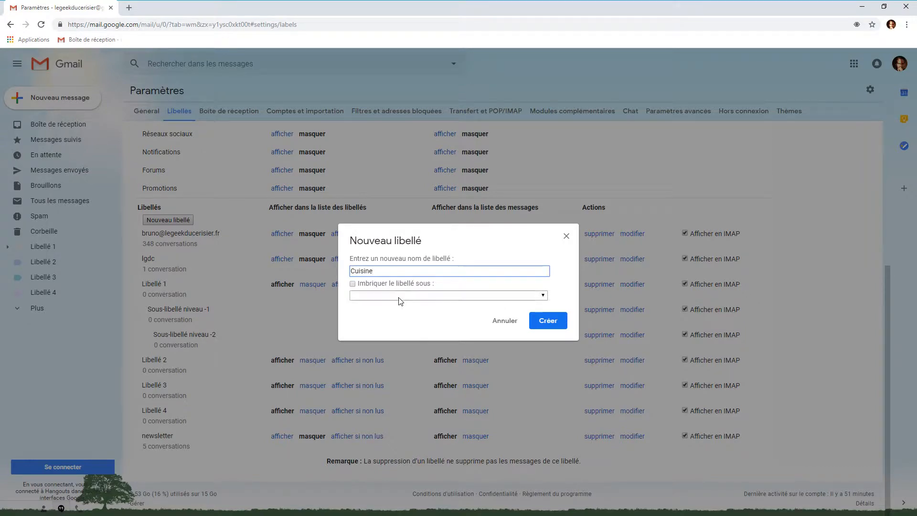
click(548, 321)
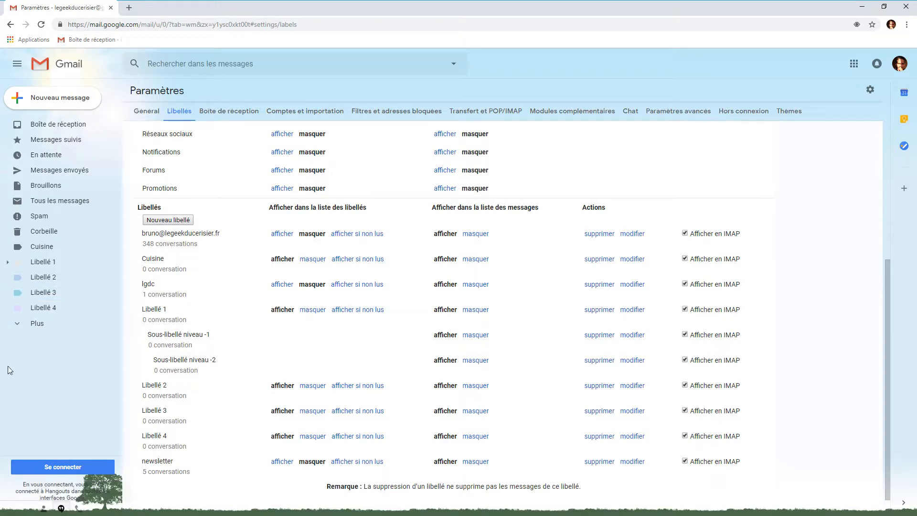
Create another label named Vacances from the expanded label list.
click(19, 329)
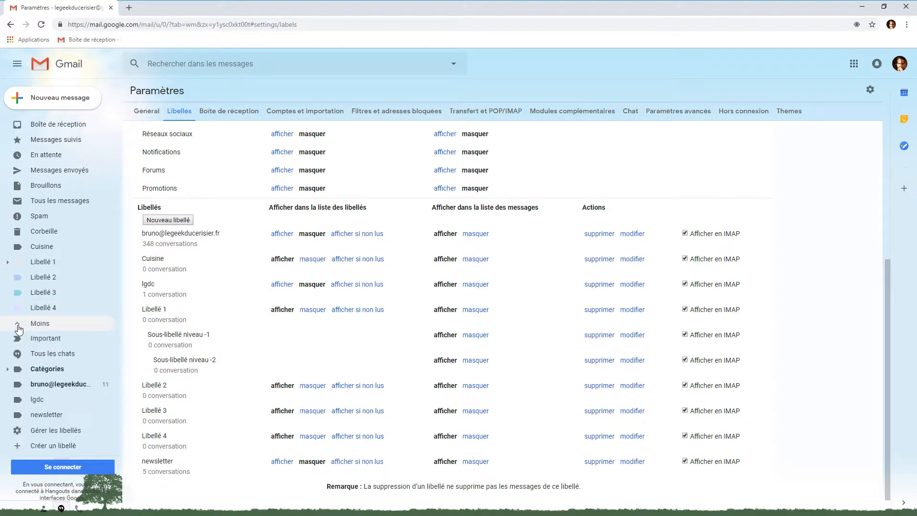
click(53, 447)
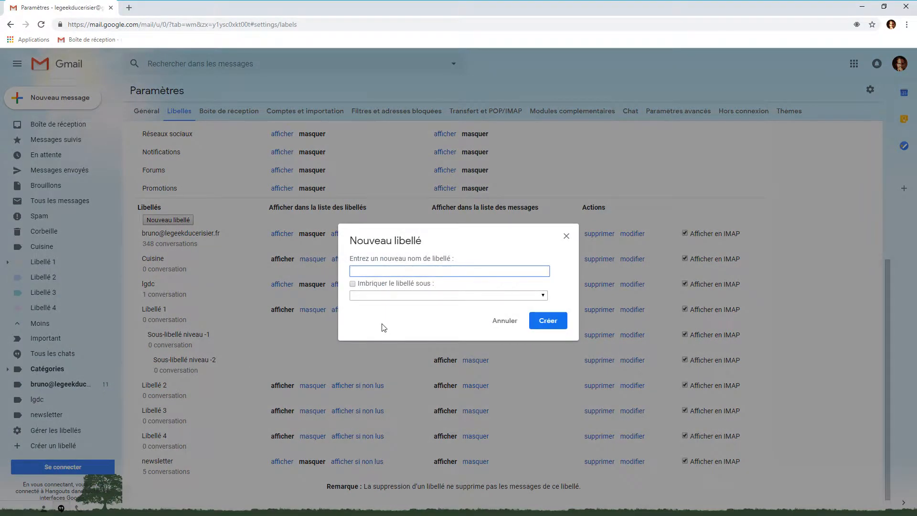
text(Vacances)
click(544, 323)
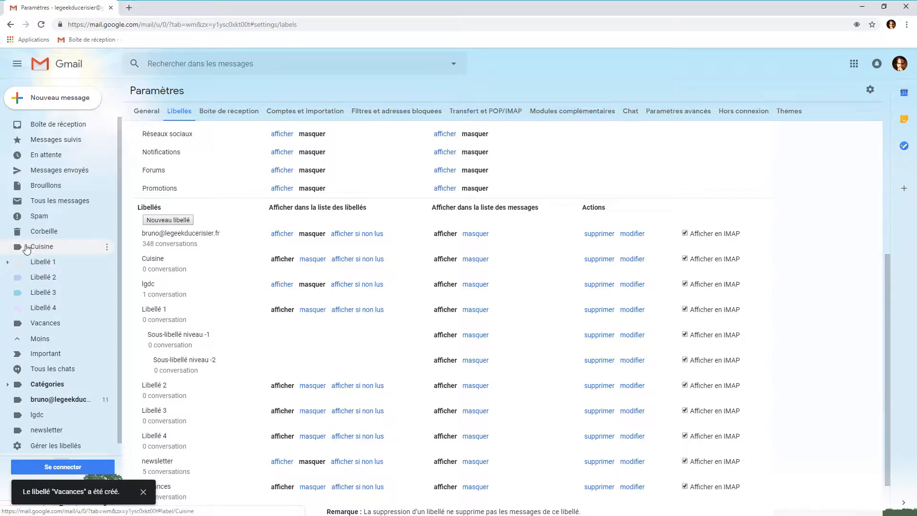
Set the colour of the Cuisine label to purple.
click(107, 248)
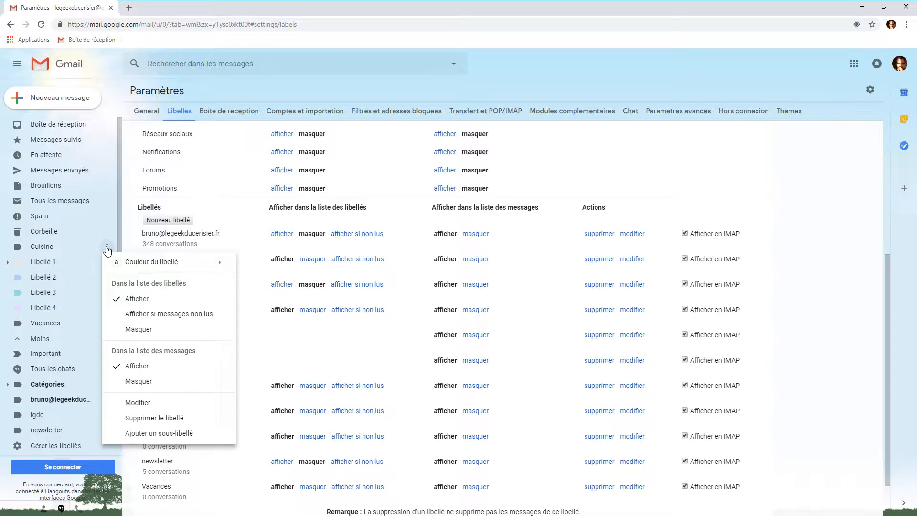
mouse_move(161, 266)
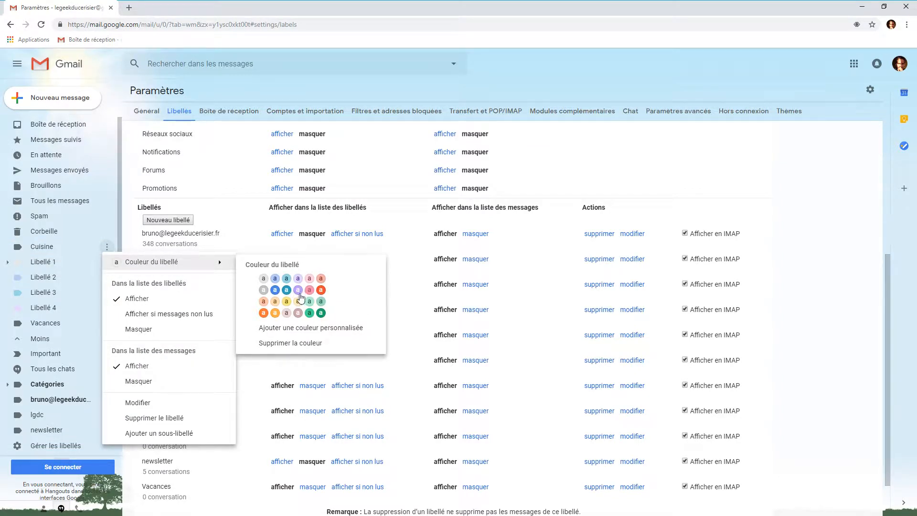
click(299, 290)
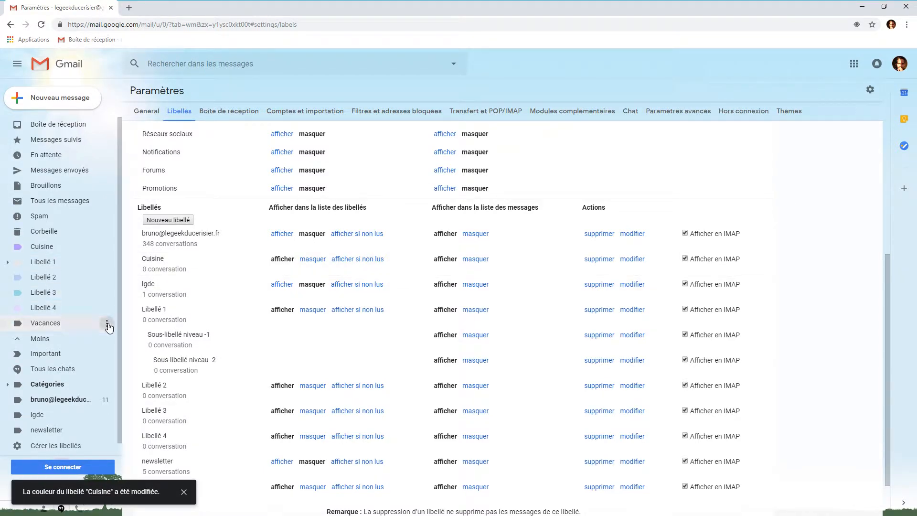
Set the colour of the Vacances label to yellow.
click(107, 324)
mouse_move(206, 139)
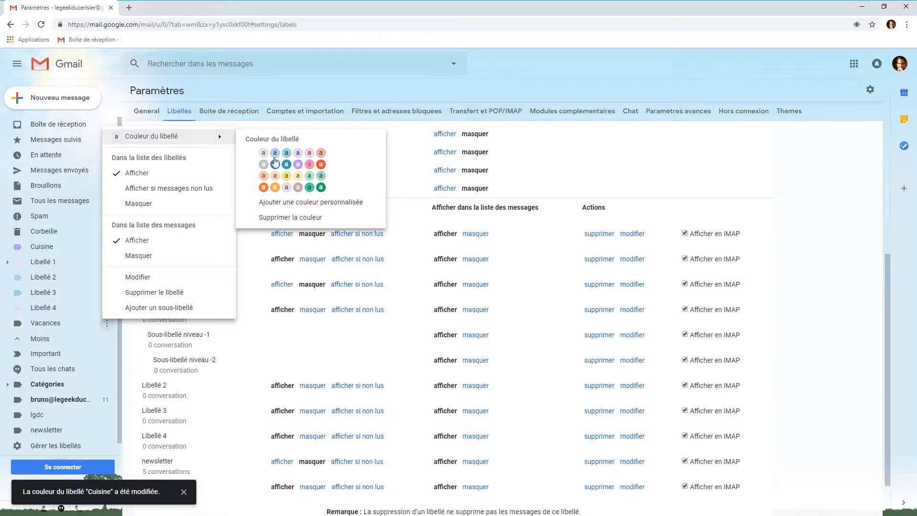
click(287, 175)
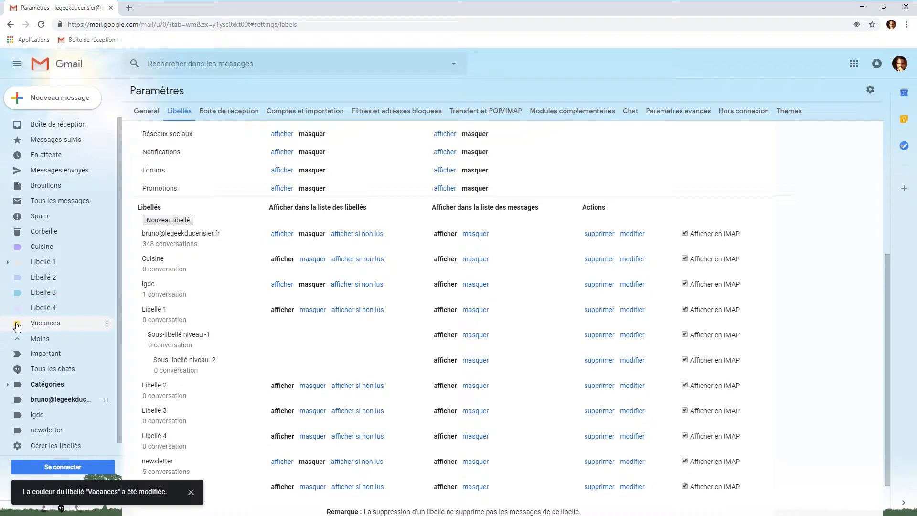
Apply a custom colour to the Vacances label with an orange-red background and a custom text colour.
click(108, 325)
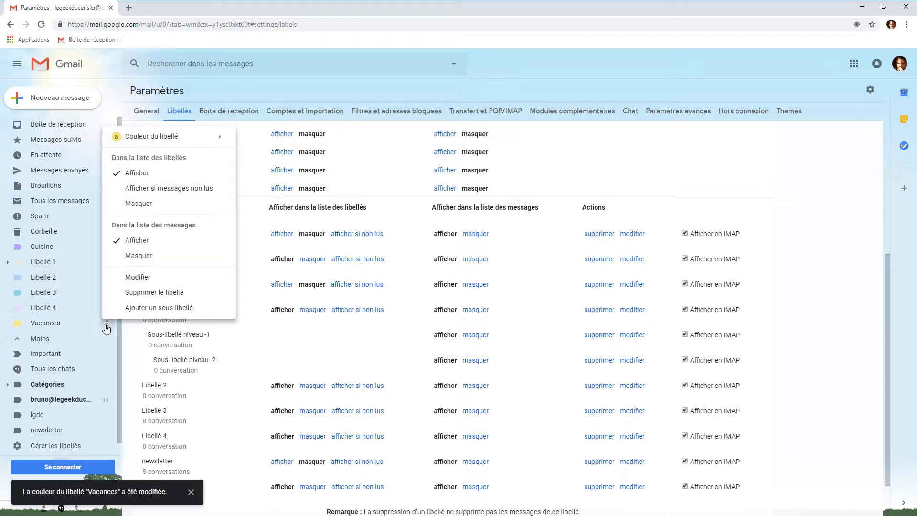
mouse_move(190, 142)
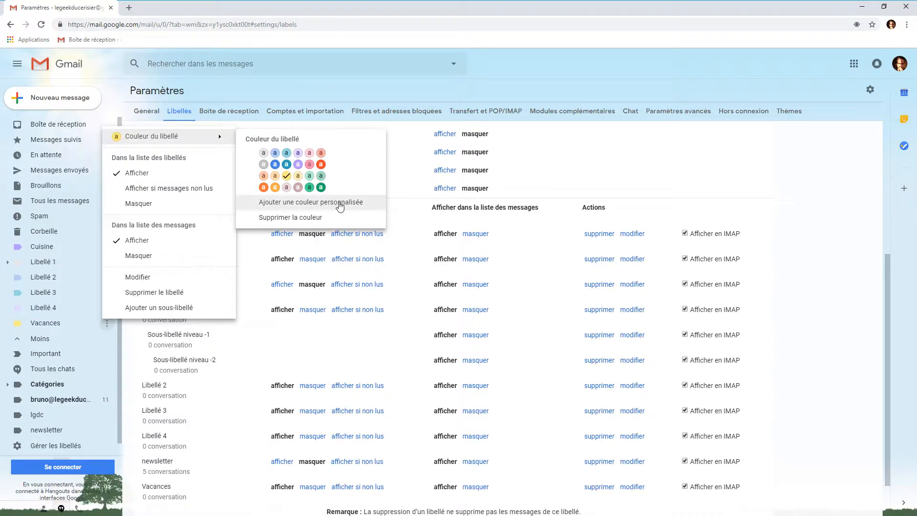
click(341, 204)
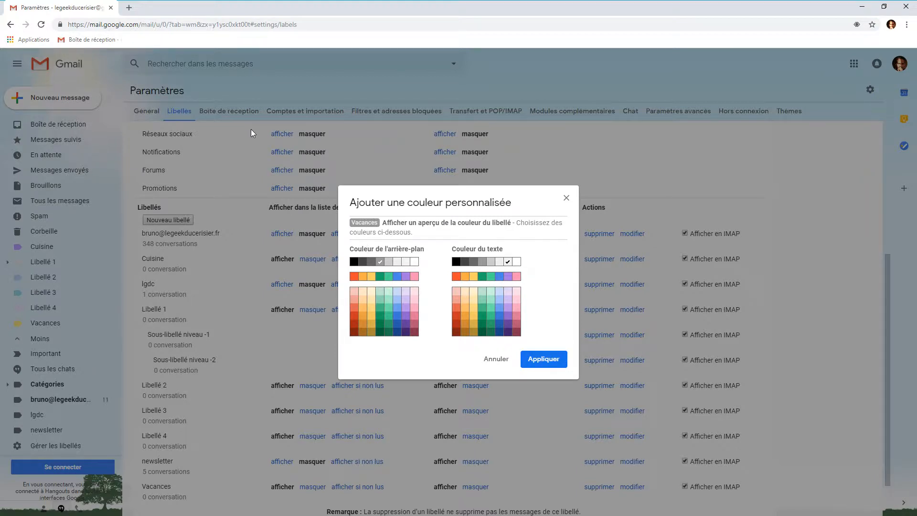
click(483, 279)
click(355, 309)
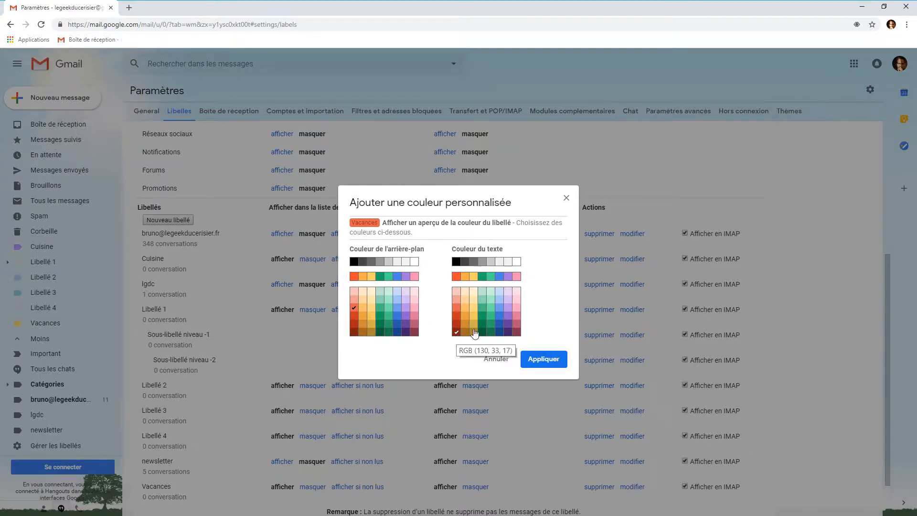
click(483, 317)
click(542, 364)
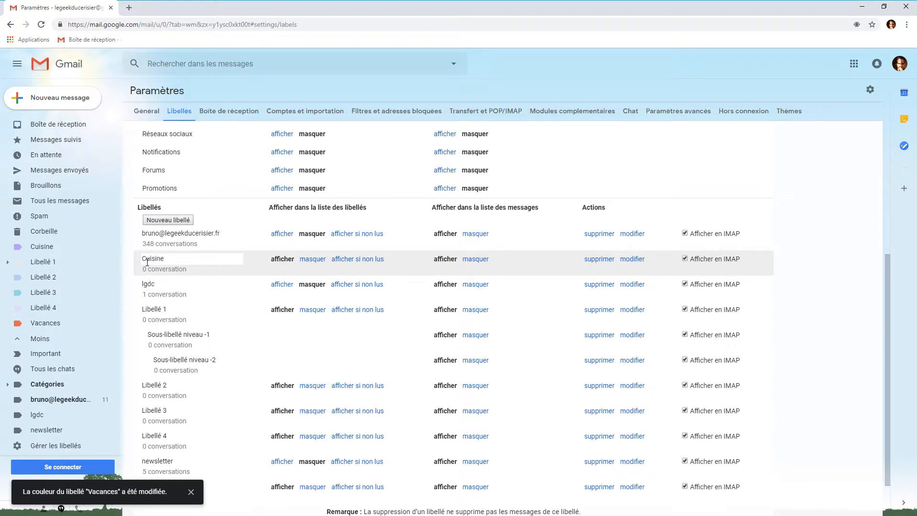
Open the "News" message from the inbox and assign the Vacances label to it.
scroll(153, 335, down, 1)
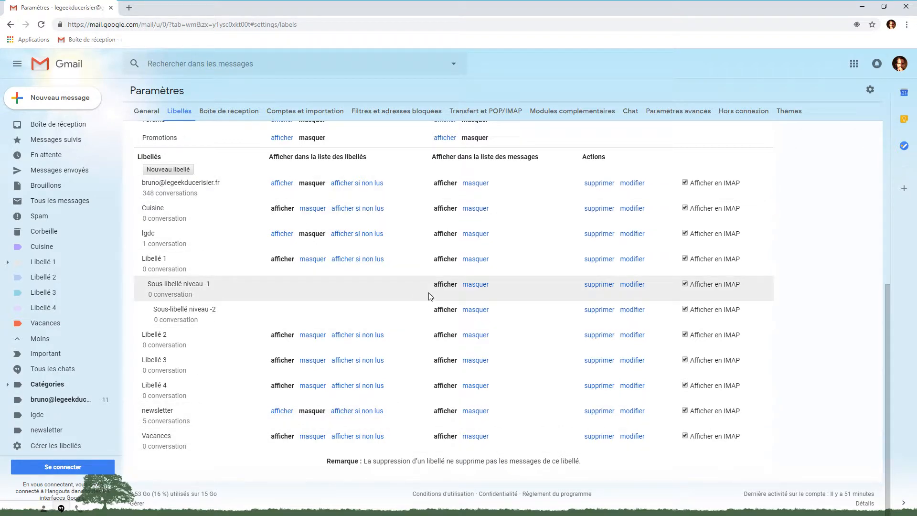
click(50, 125)
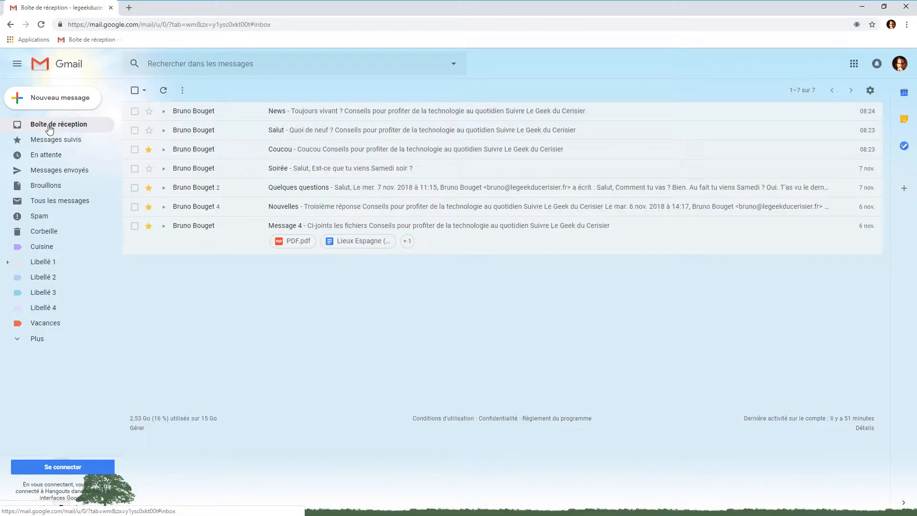
click(396, 115)
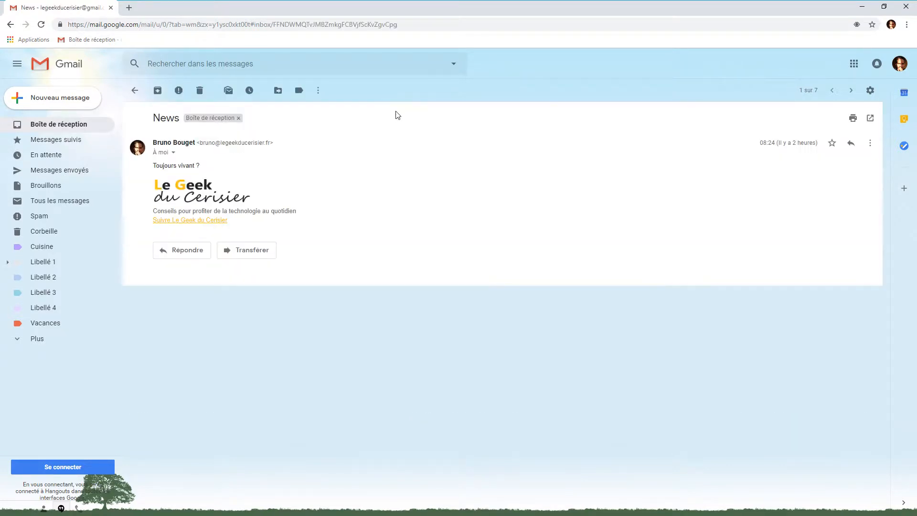
click(299, 91)
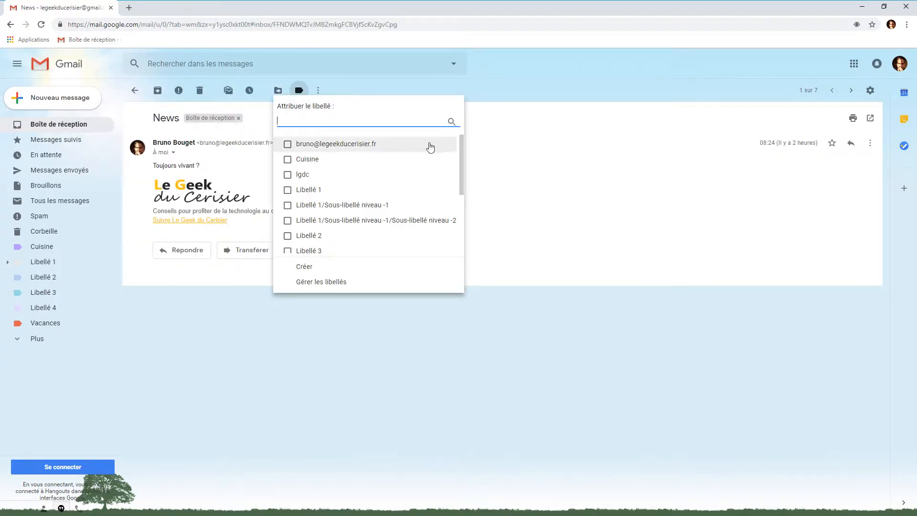
drag(460, 149, 460, 212)
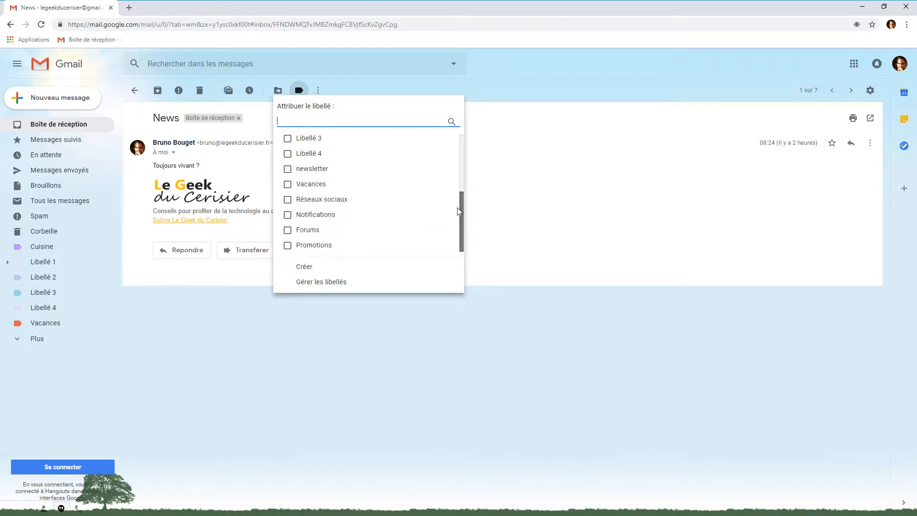
click(288, 184)
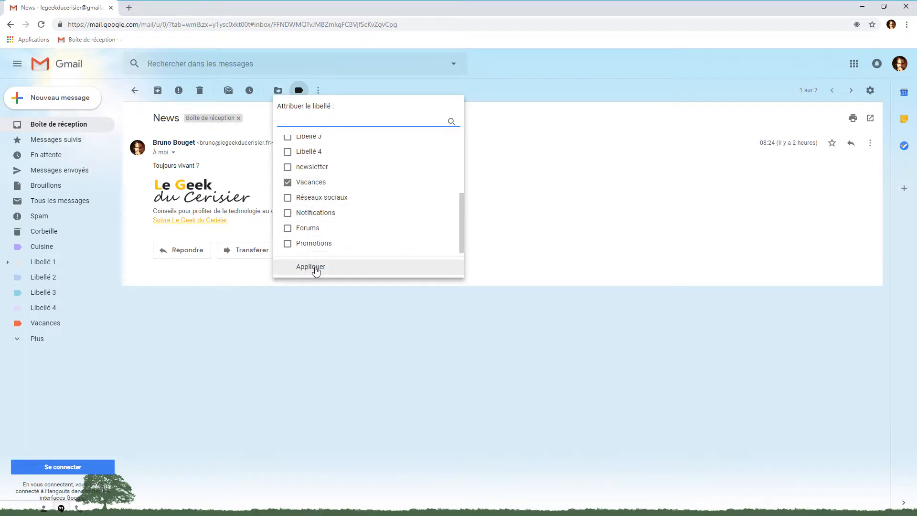
click(316, 268)
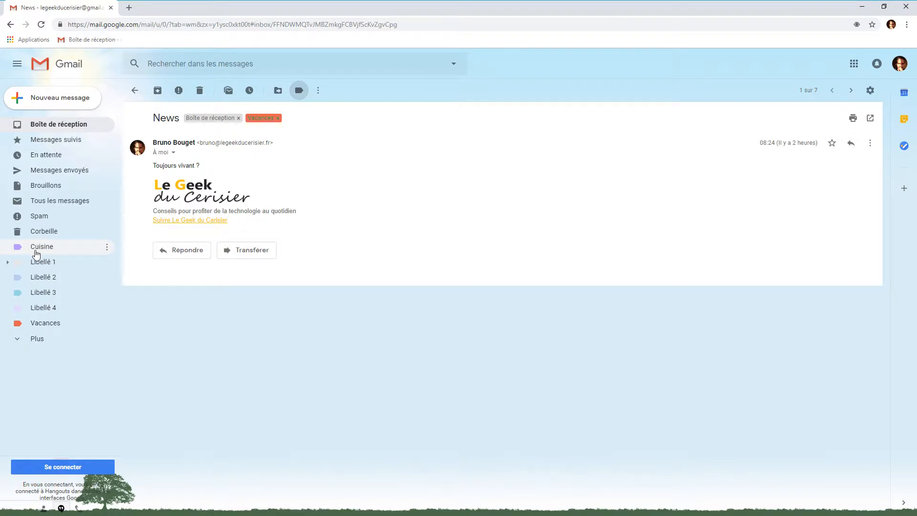
Look at the colour, display and editing options of the Cuisine label and close them.
click(107, 247)
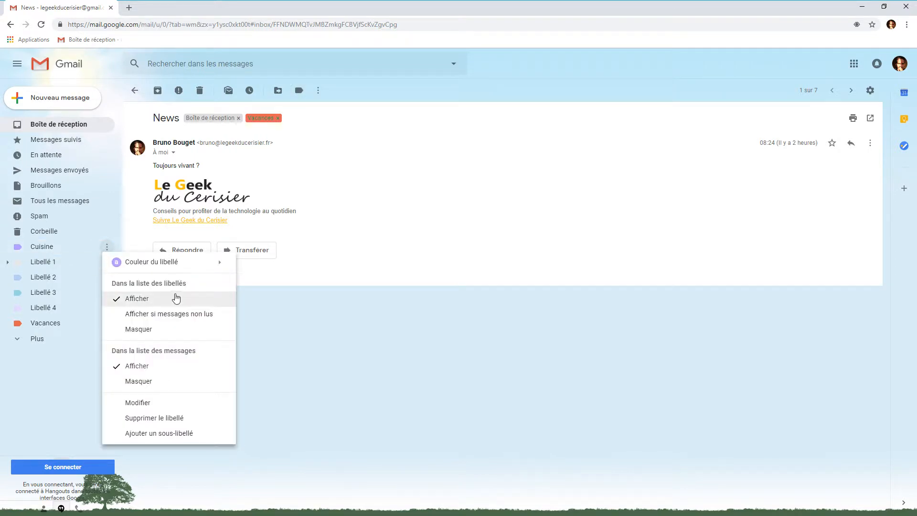
click(60, 400)
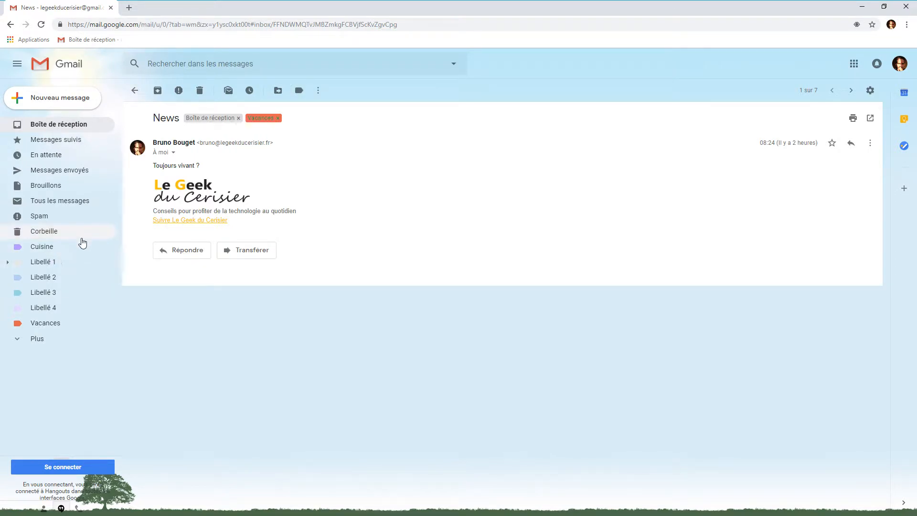
Look at the Cuisine label's options menu and the label management settings, and return to the inbox.
click(107, 247)
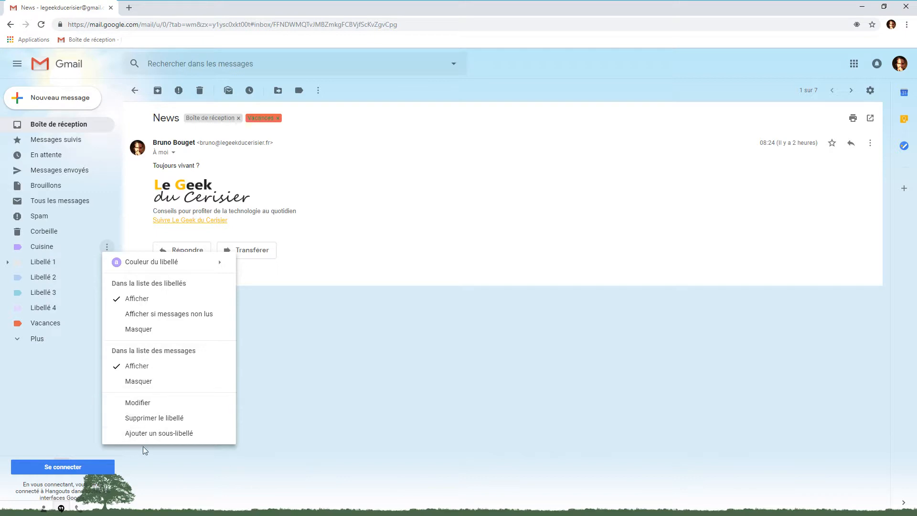
click(62, 389)
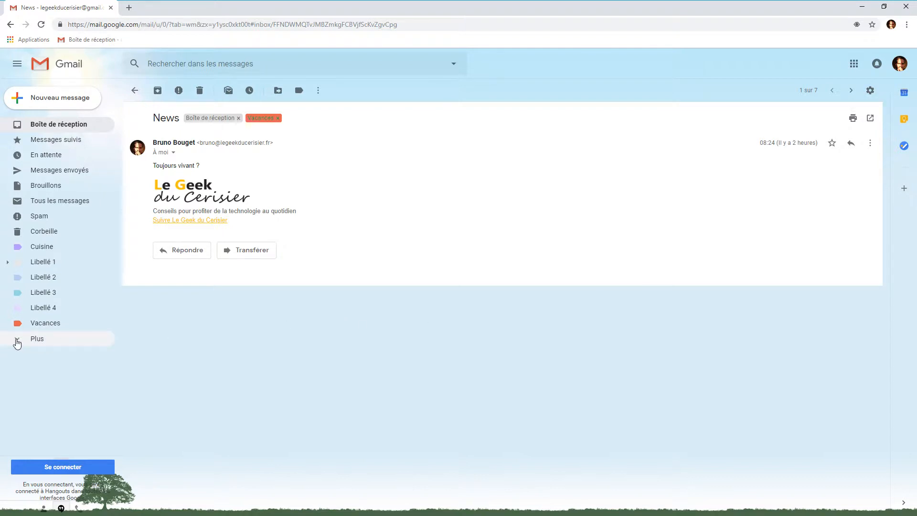
click(17, 340)
scroll(30, 389, down, 1)
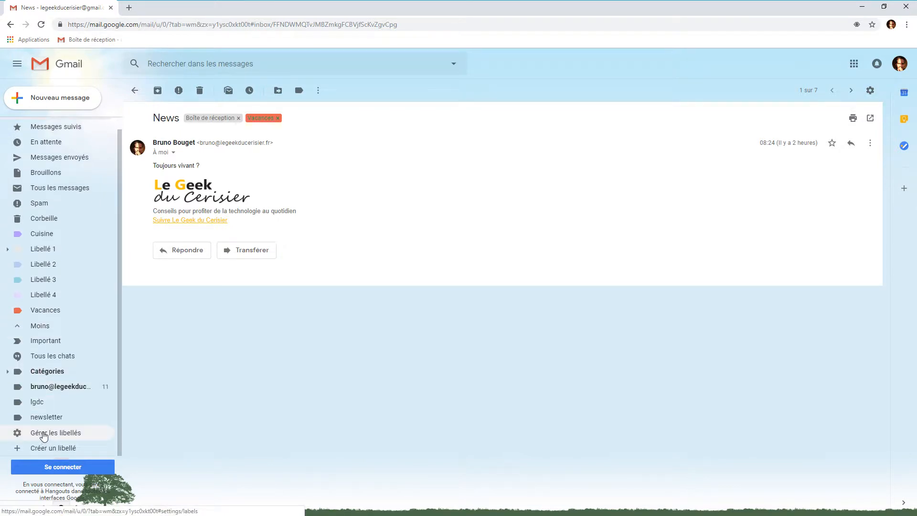
click(44, 435)
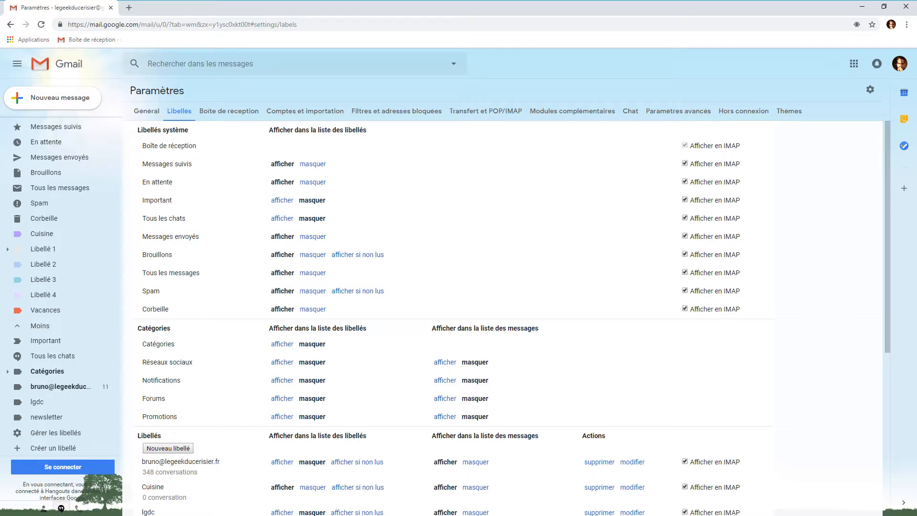
scroll(72, 201, up, 2)
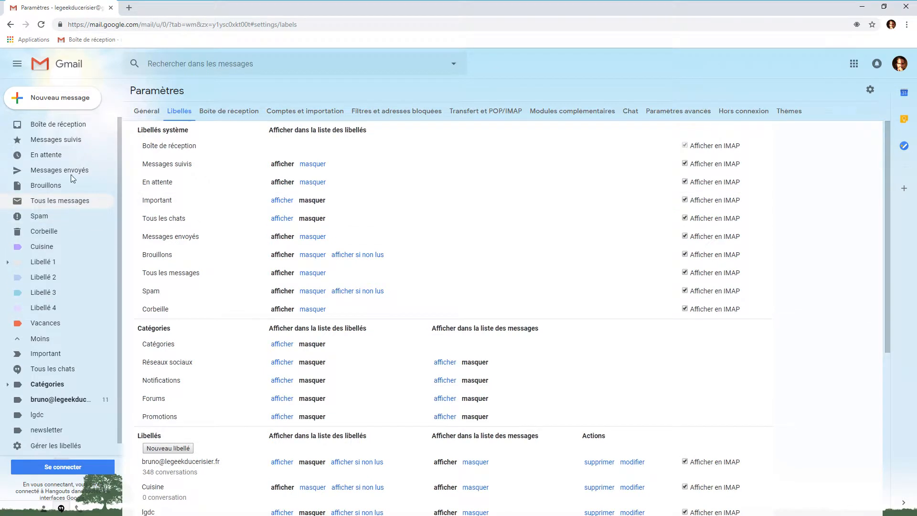
click(58, 124)
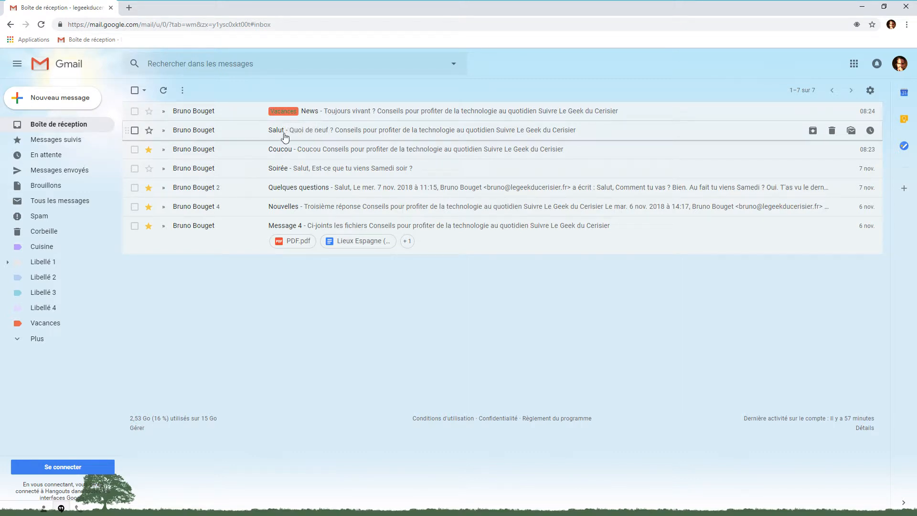
click(309, 134)
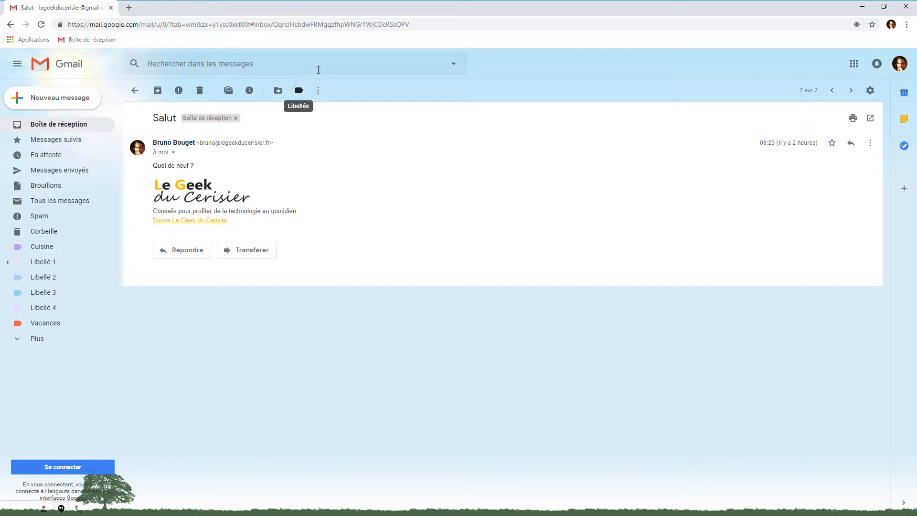
click(134, 90)
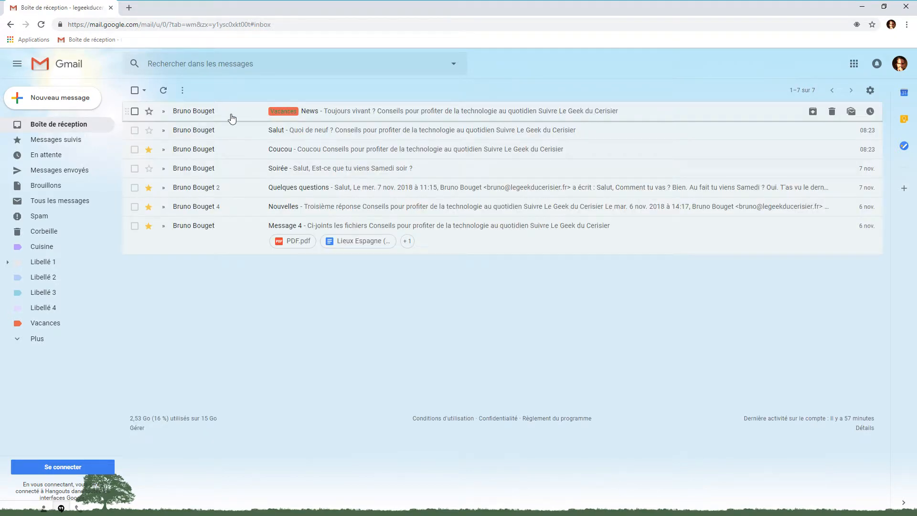
drag(219, 134, 160, 133)
Open the "Salut" message from the inbox and assign the Cuisine, Libellé 3 and Vacances labels to it.
click(282, 132)
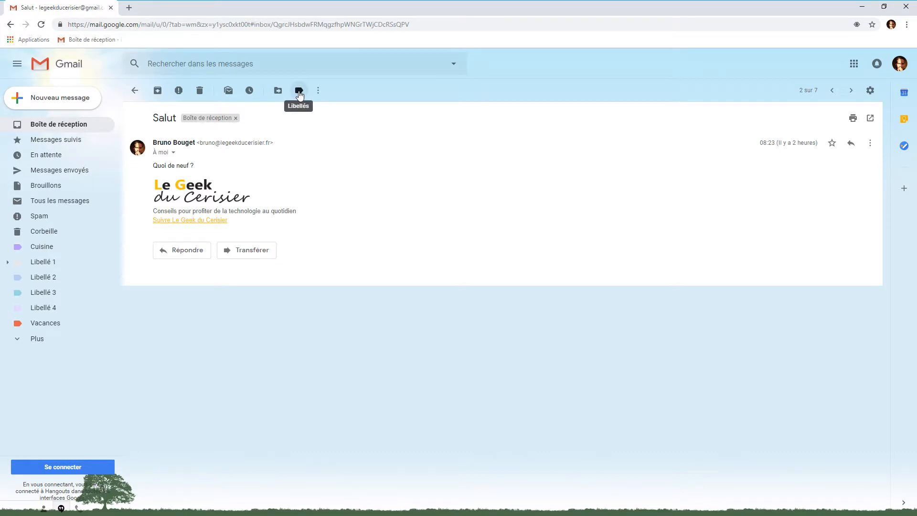
click(299, 95)
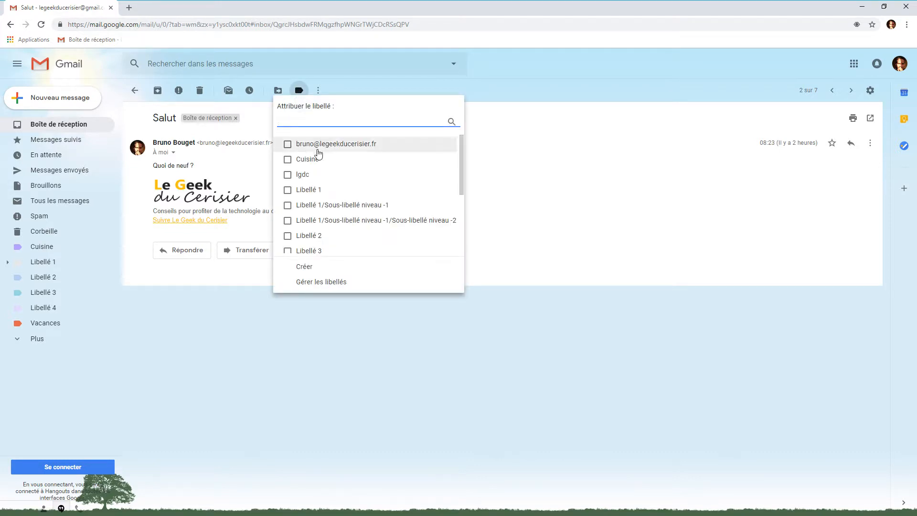
mouse_move(460, 148)
mouse_down()
mouse_move(457, 214)
mouse_move(456, 145)
mouse_up()
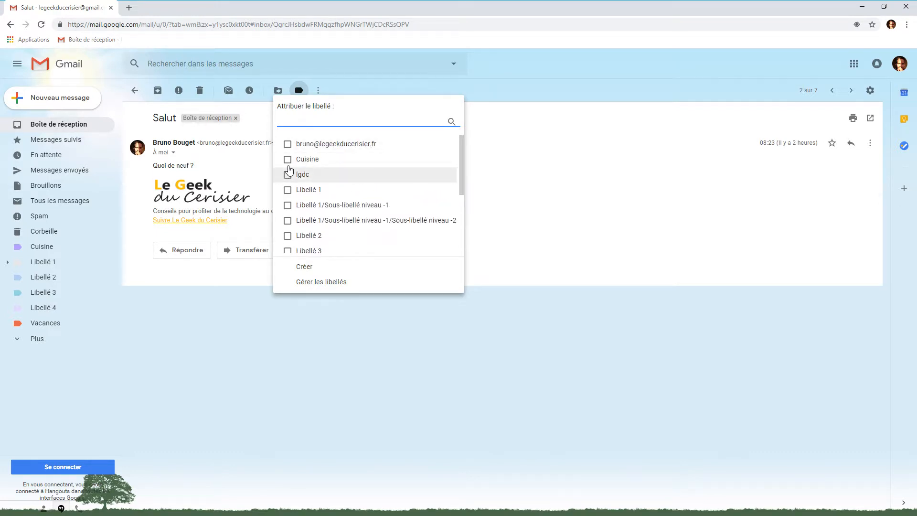
click(288, 160)
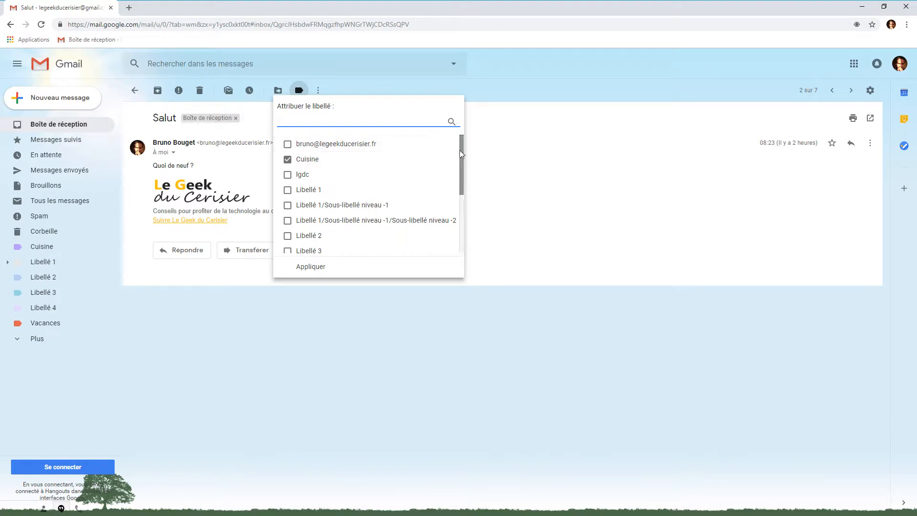
drag(460, 150, 456, 223)
click(288, 184)
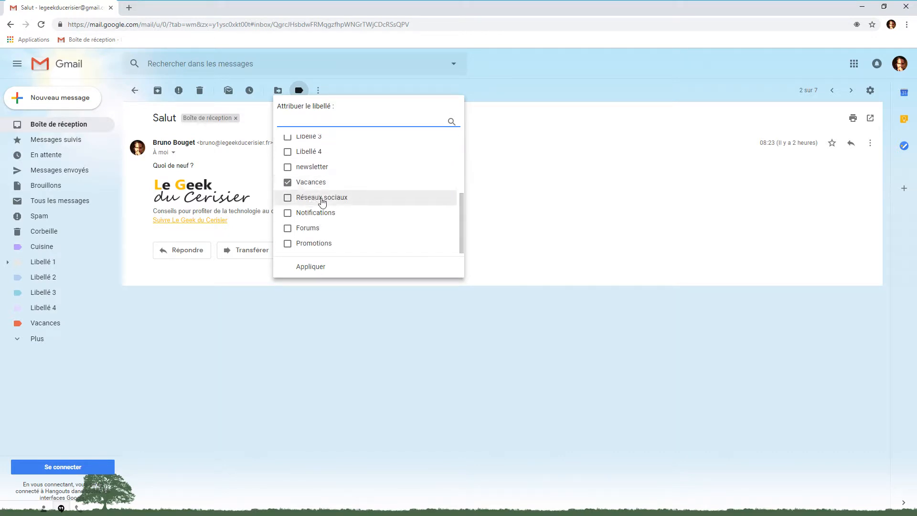
scroll(306, 196, up, 1)
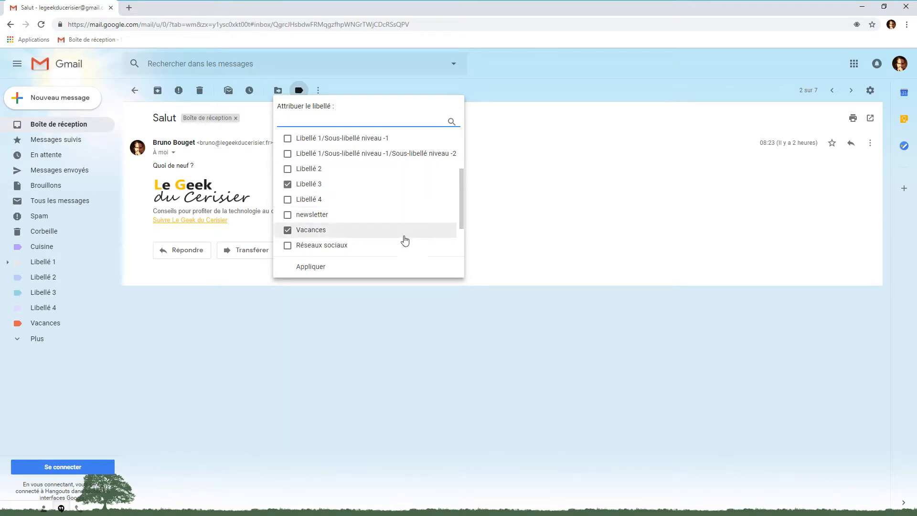
click(311, 267)
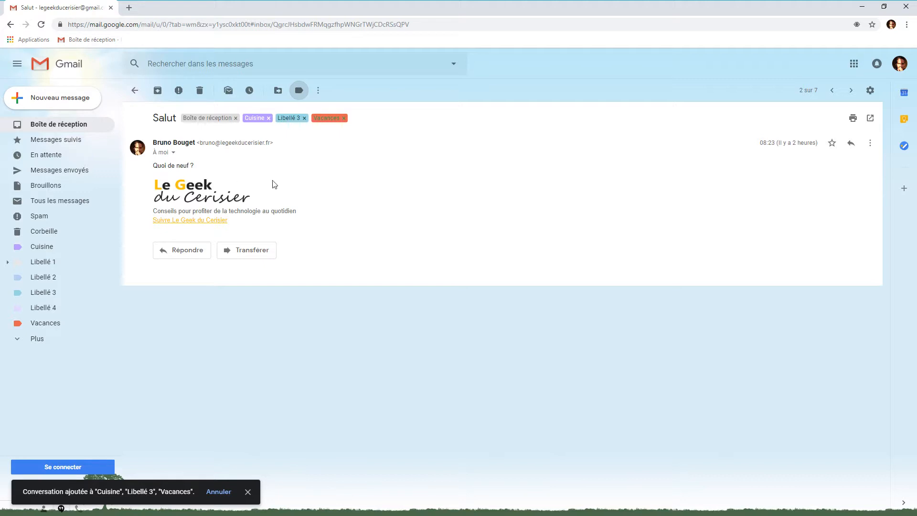
View the messages filed under the Cuisine label and under the Vacances label, and return to the inbox.
click(42, 246)
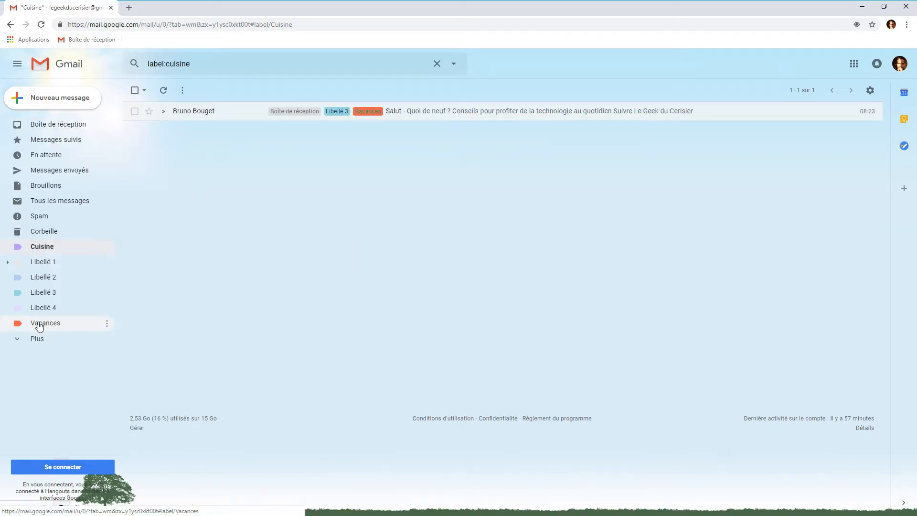
click(92, 323)
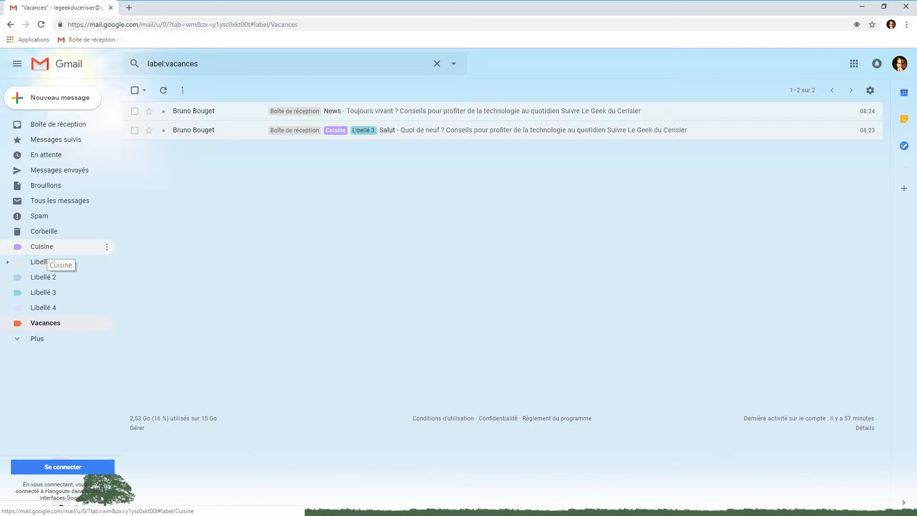
click(56, 127)
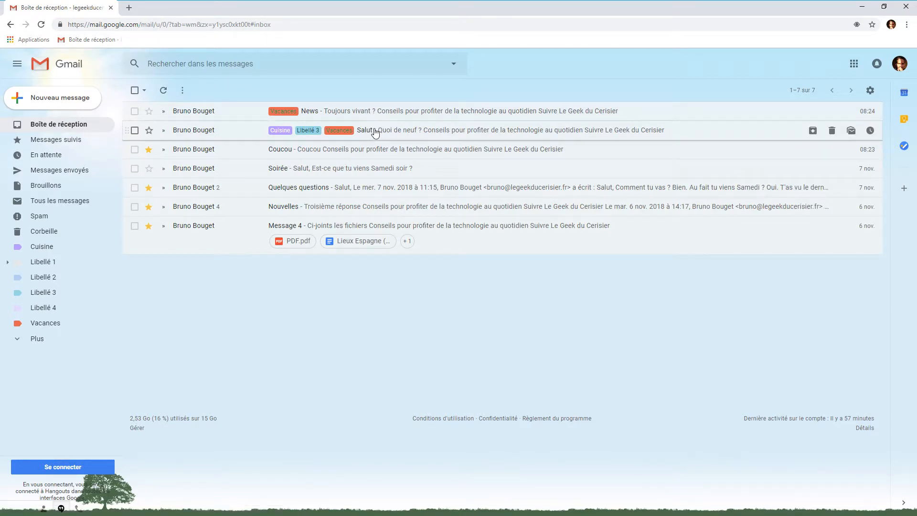
Open the "Coucou" message and assign the Cuisine label to it, finding the label by searching for "cuis".
click(368, 150)
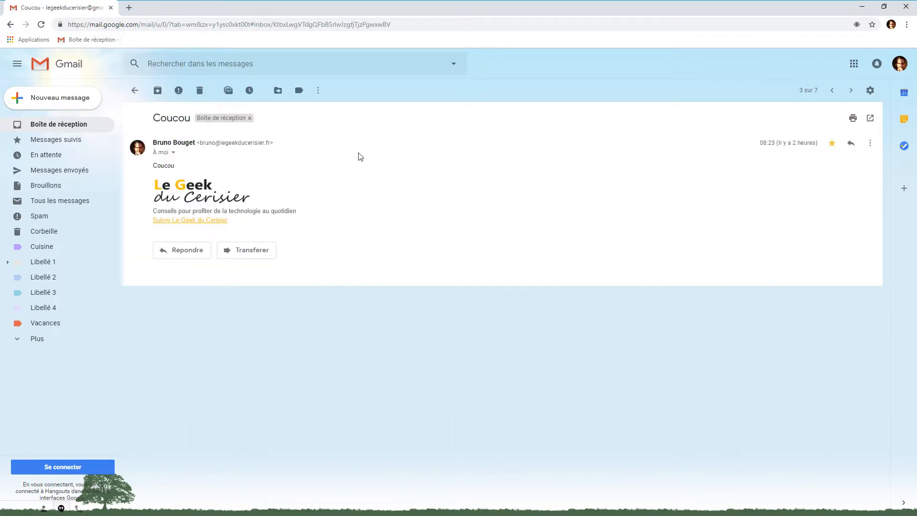
click(298, 90)
scroll(310, 211, down, 1)
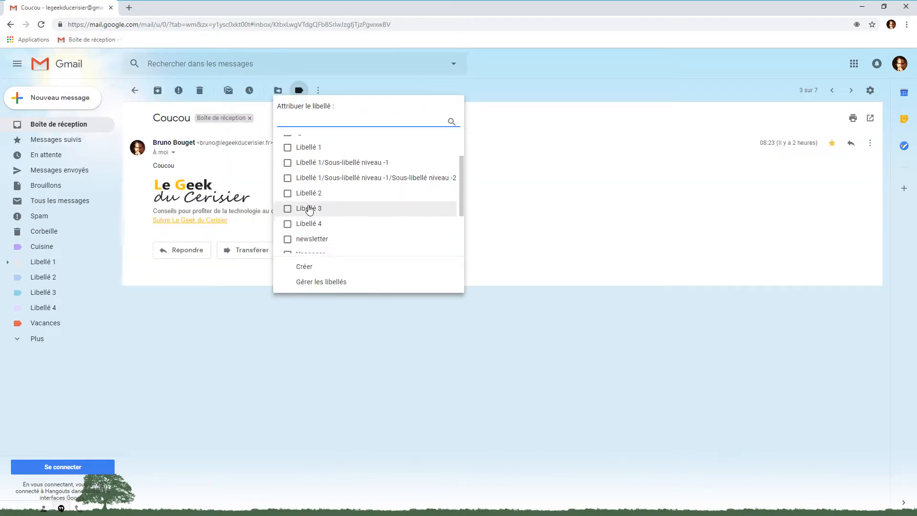
scroll(307, 143, up, 2)
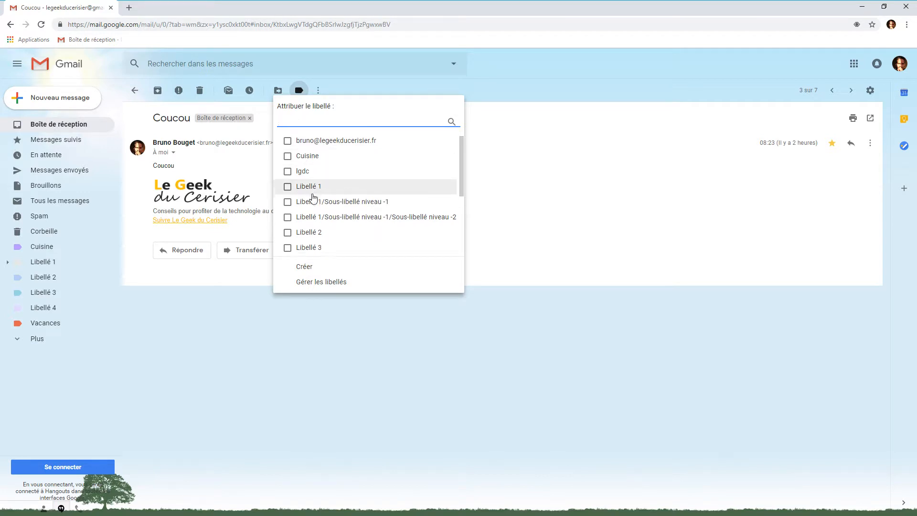
scroll(309, 199, down, 3)
scroll(301, 158, up, 3)
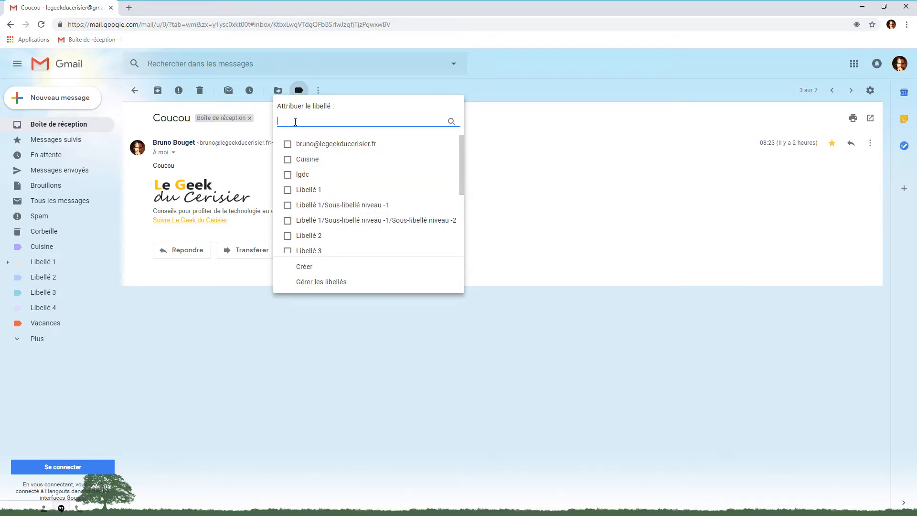
text(cuis)
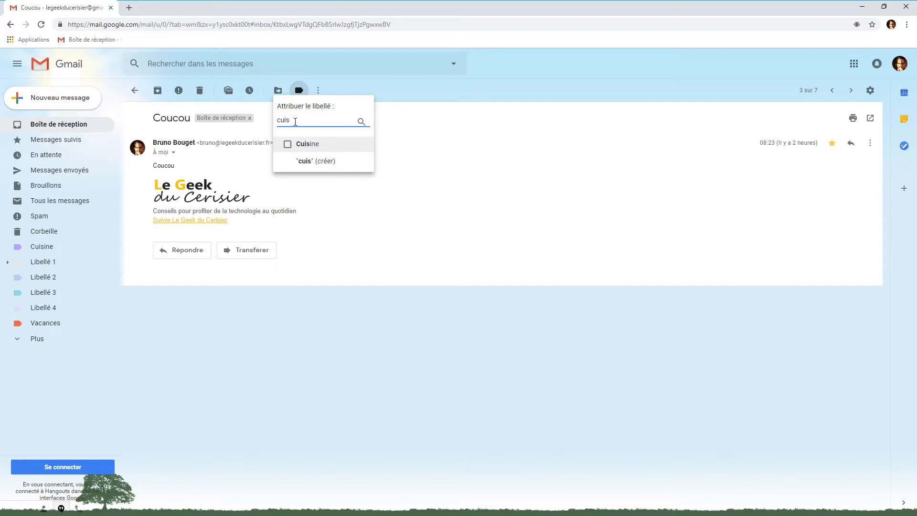
click(287, 145)
click(311, 165)
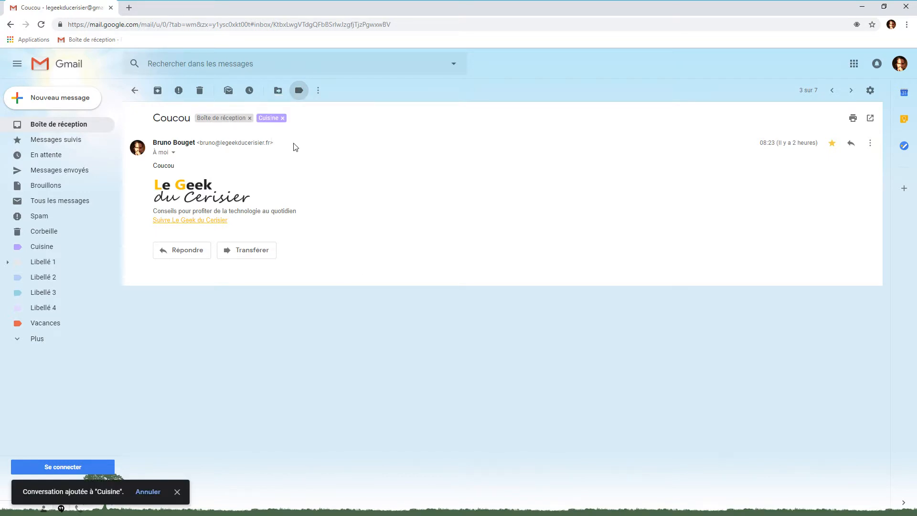
Create a new label named "voiture" while labelling the "Coucou" message, and return to the inbox.
click(300, 91)
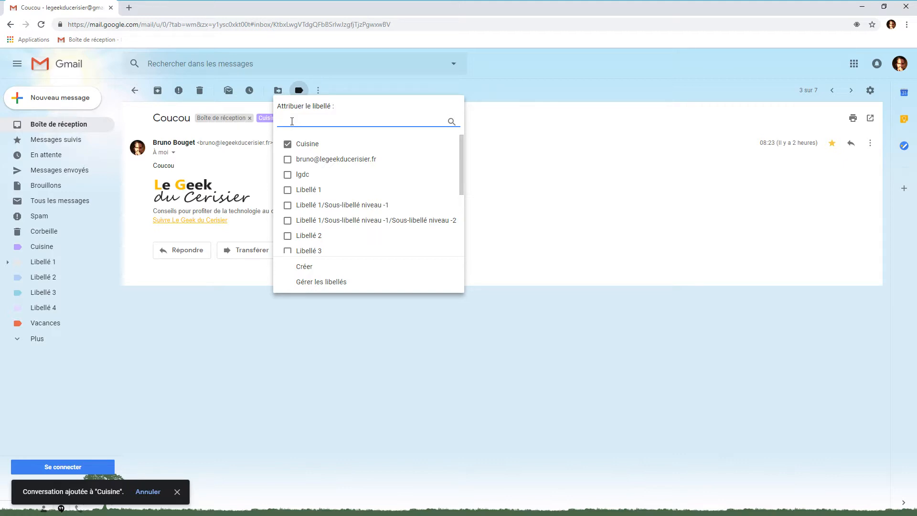
text(voiture)
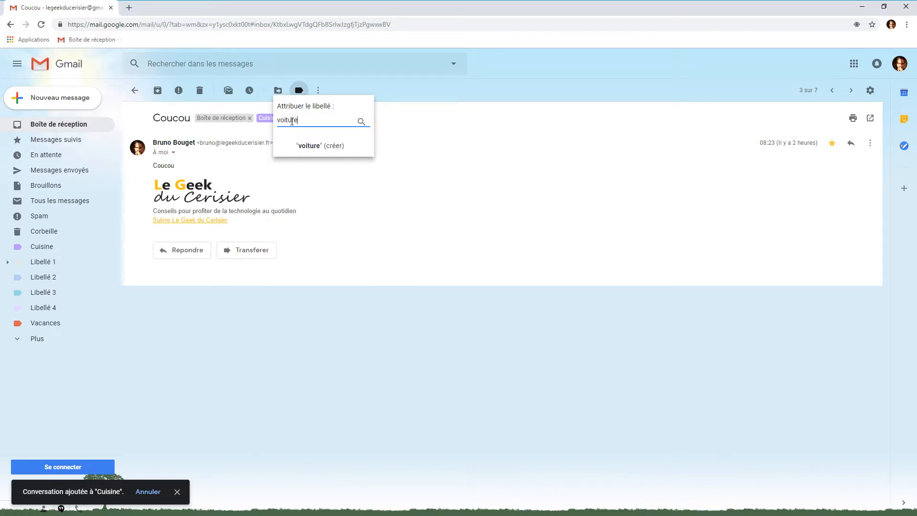
click(333, 147)
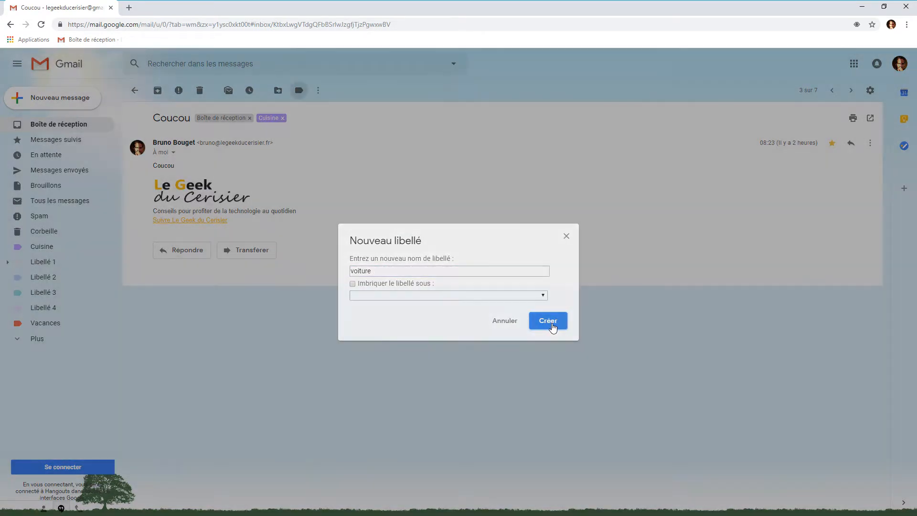
click(549, 321)
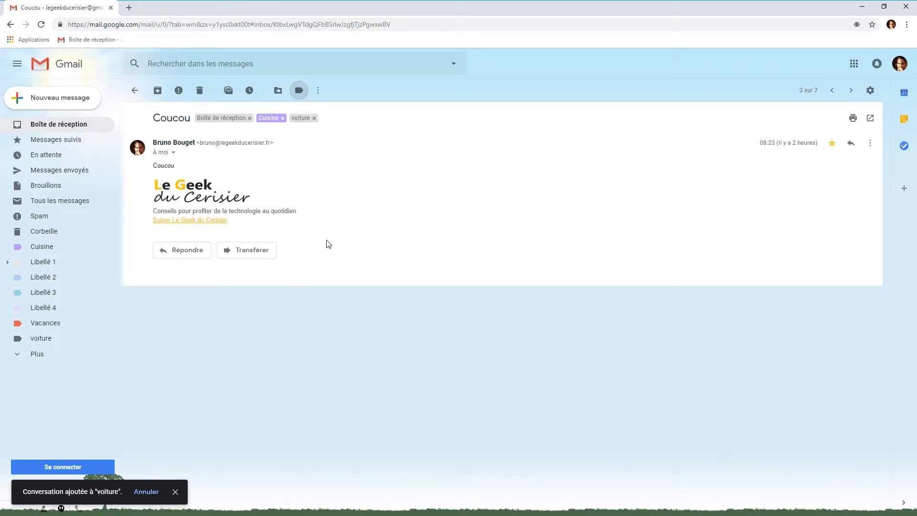
click(135, 90)
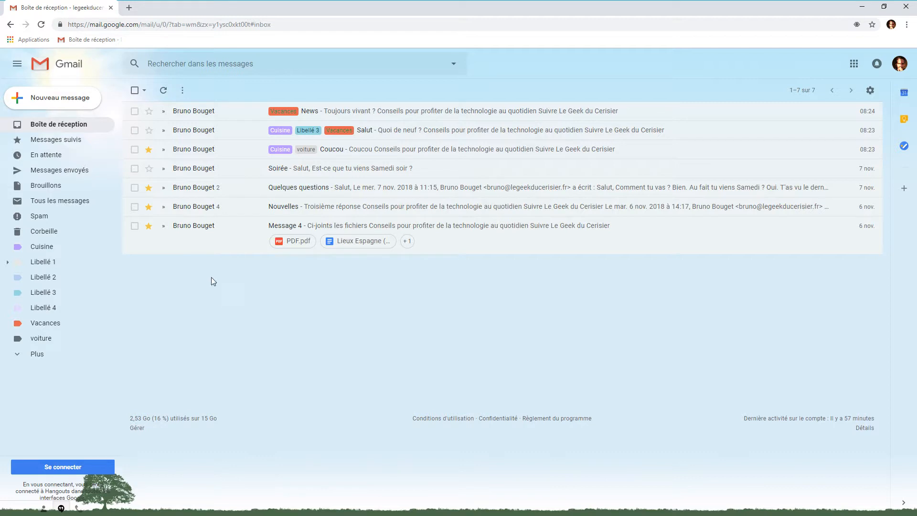
Select the "News", "Coucou", "Quelques questions" and "Message 4" messages in the inbox, and clear the selection.
click(135, 111)
click(135, 149)
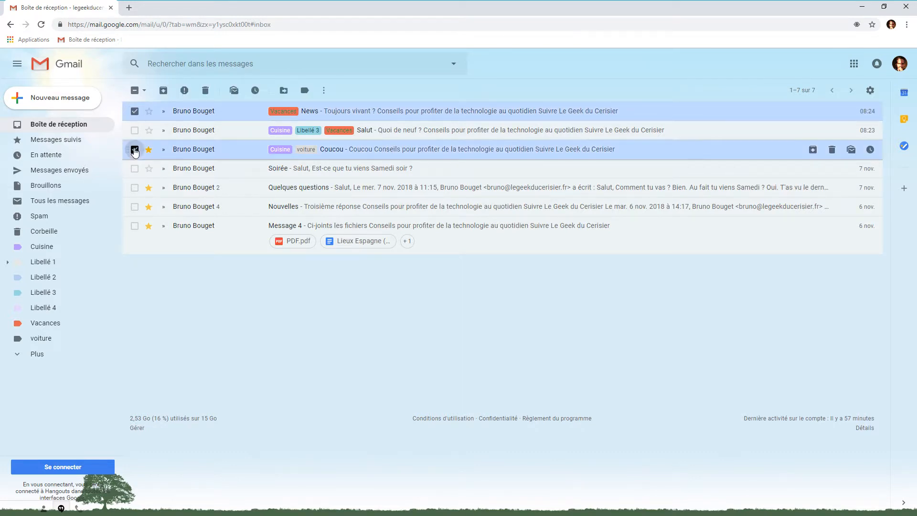
click(135, 188)
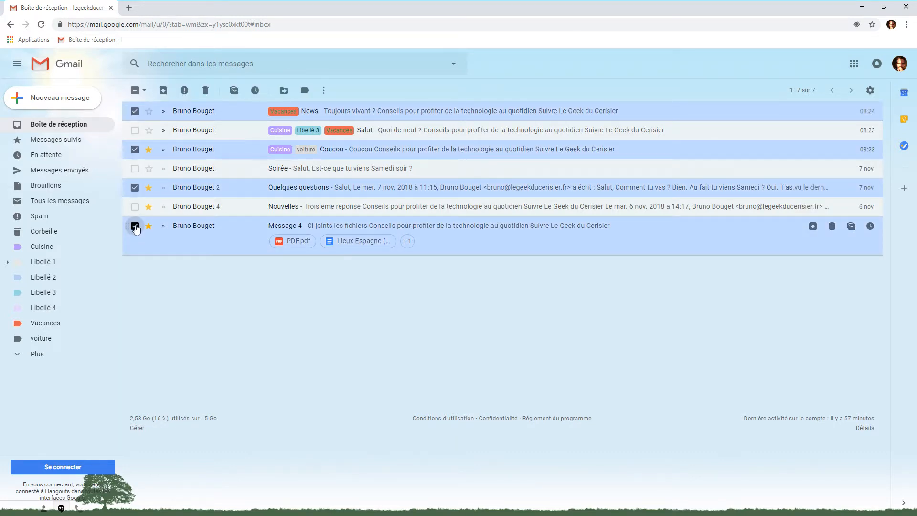
click(134, 188)
click(134, 149)
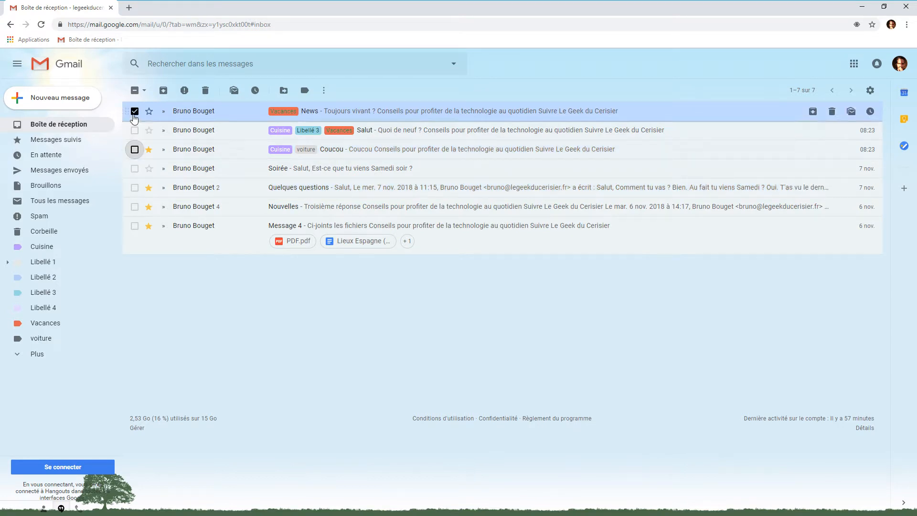
click(135, 110)
Select the "Salut", "Soirée", "Nouvelles" and "Message 4" messages in the inbox, and clear the selection.
click(134, 130)
click(135, 168)
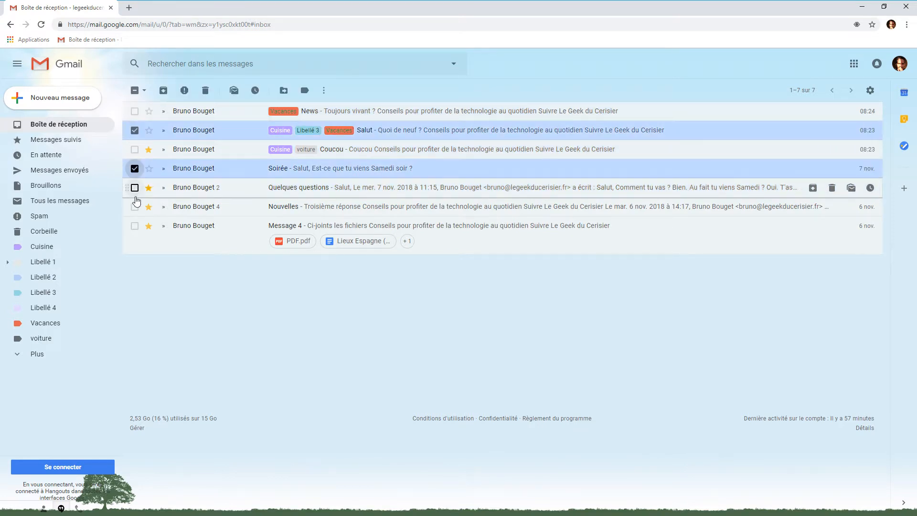
click(135, 207)
click(135, 226)
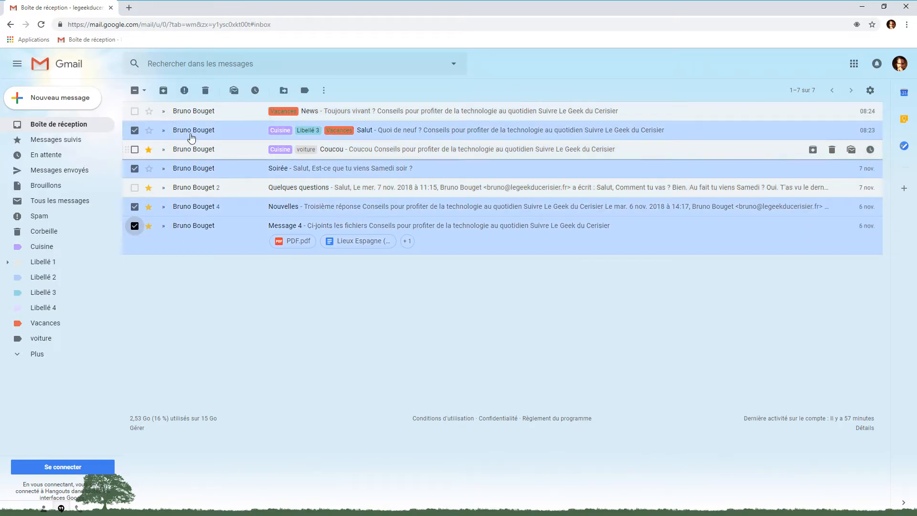
click(135, 206)
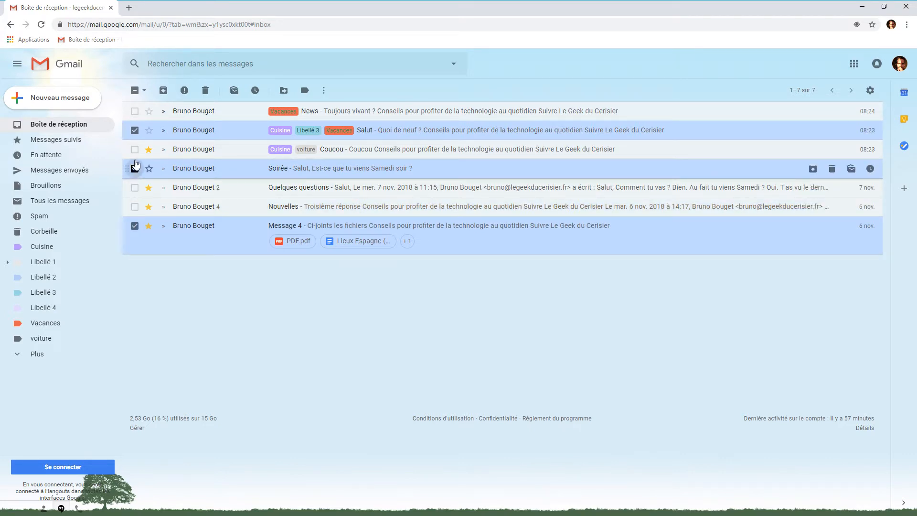
click(135, 168)
click(135, 130)
click(134, 225)
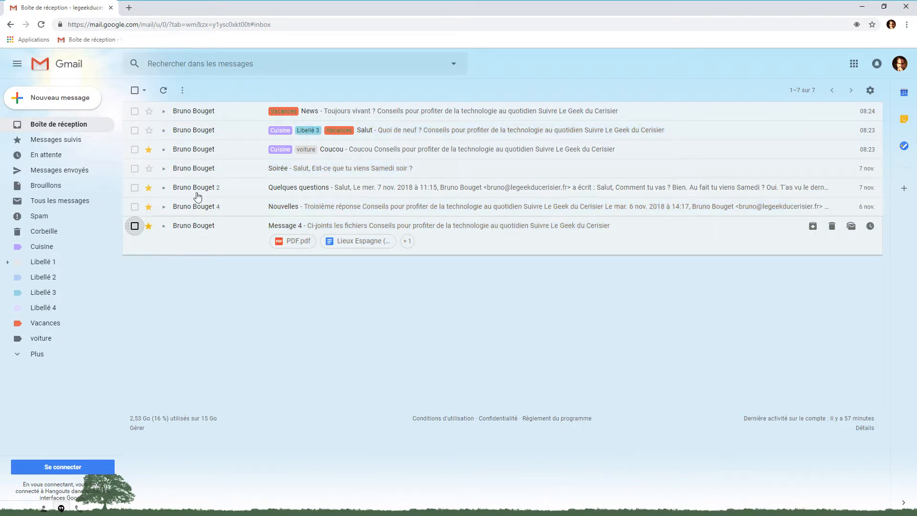
Select all inbox messages at once, clear the selection, and look through the available selection criteria.
click(134, 91)
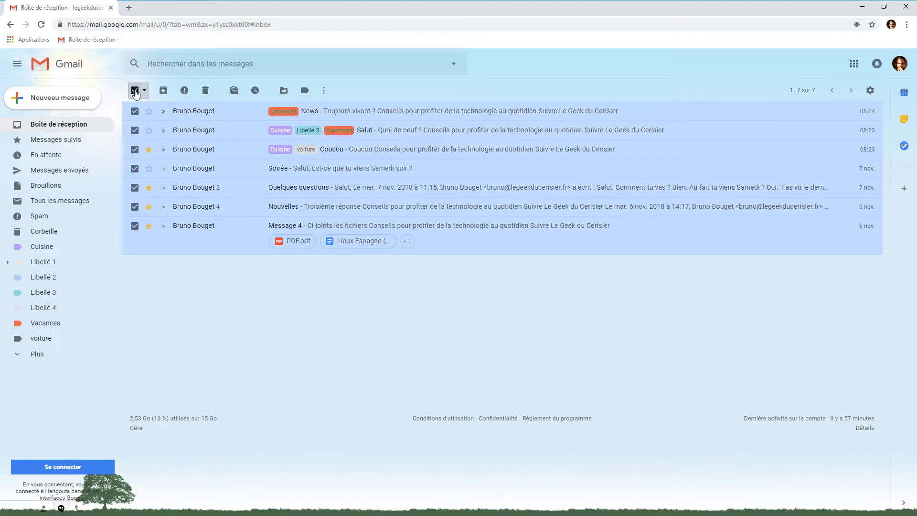
click(135, 91)
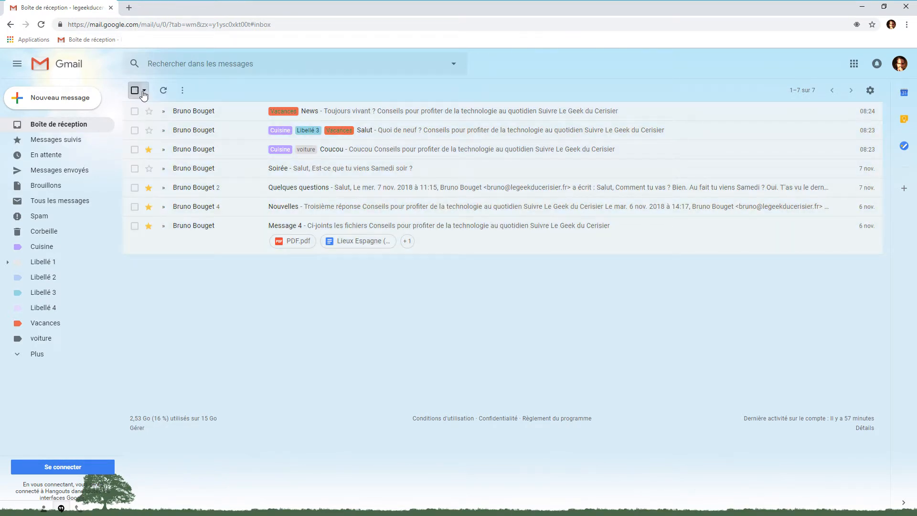
click(145, 91)
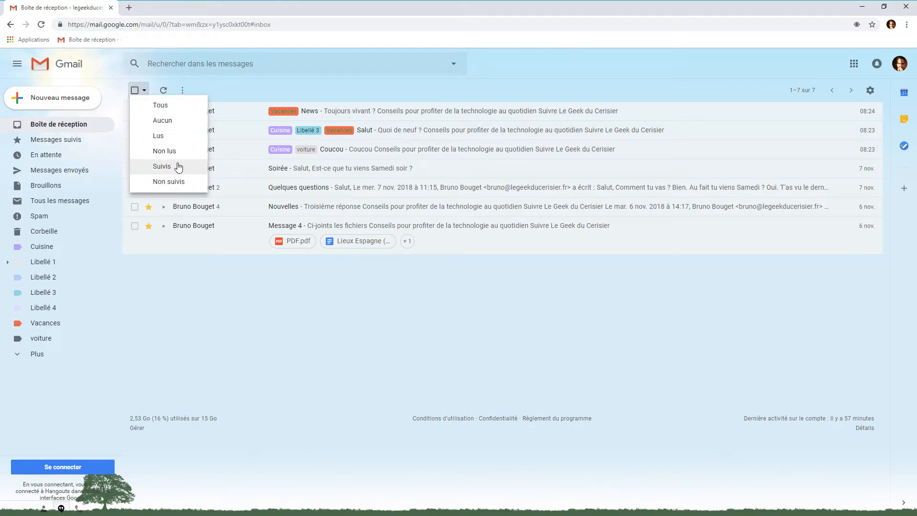
click(254, 279)
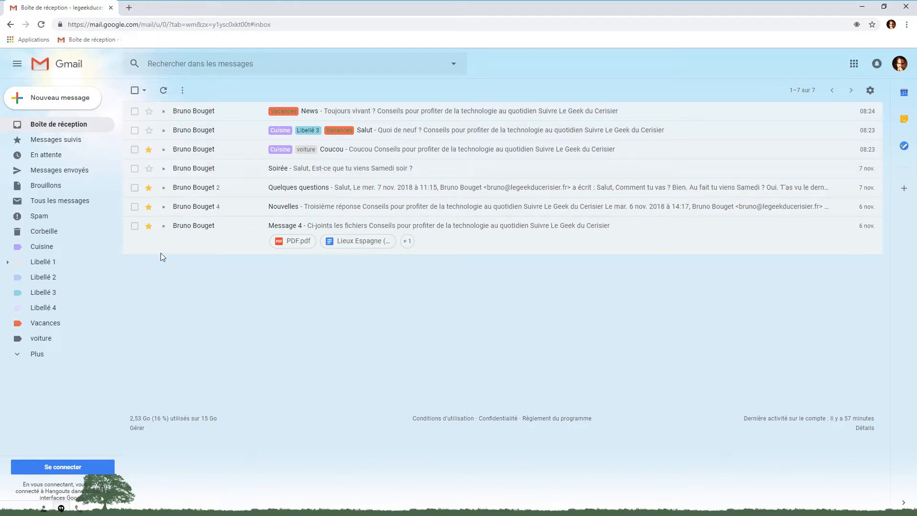
Select the starred "Coucou", "Quelques questions", "Nouvelles" and "Message 4" messages one by one, and deselect them again.
click(135, 149)
click(135, 188)
click(134, 207)
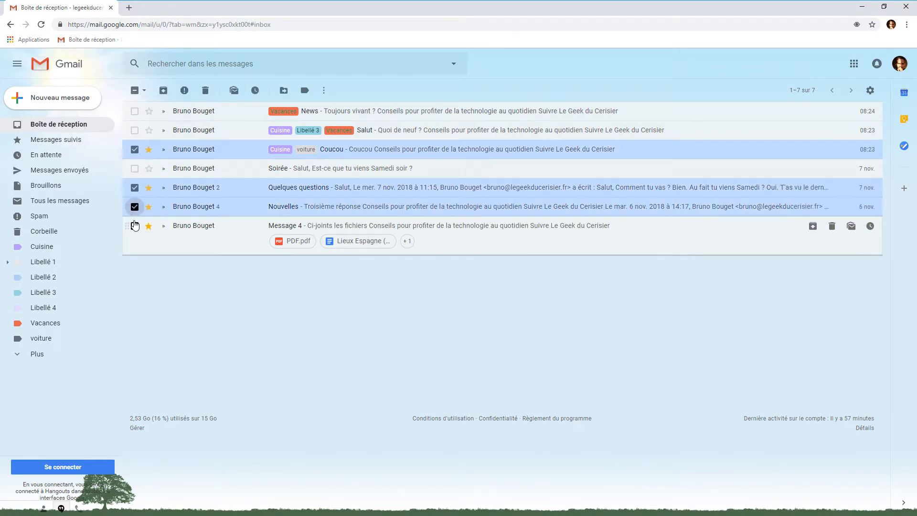
click(134, 226)
click(135, 226)
click(135, 207)
click(135, 187)
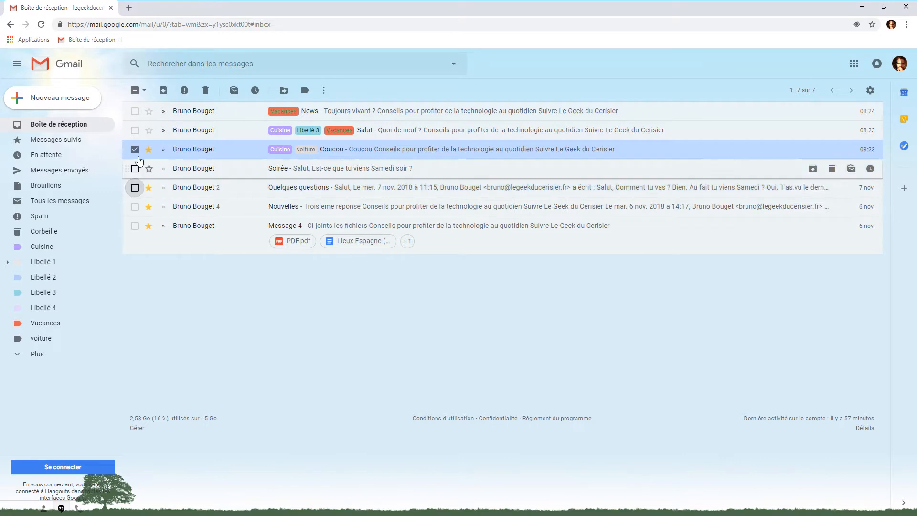
click(135, 150)
Select all starred messages with the Suivis criterion and assign the Cuisine, Vacances, Libellé 4 and Libellé 3 labels to them.
click(144, 91)
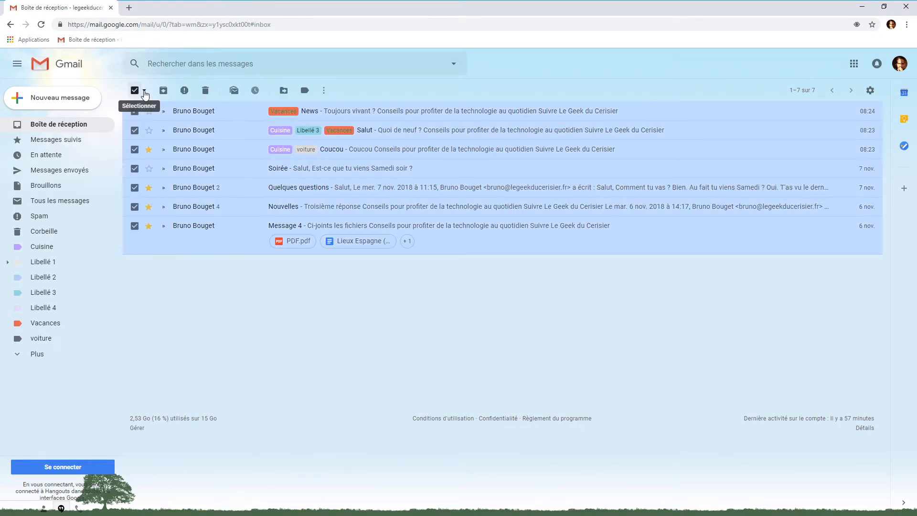
click(145, 92)
click(144, 91)
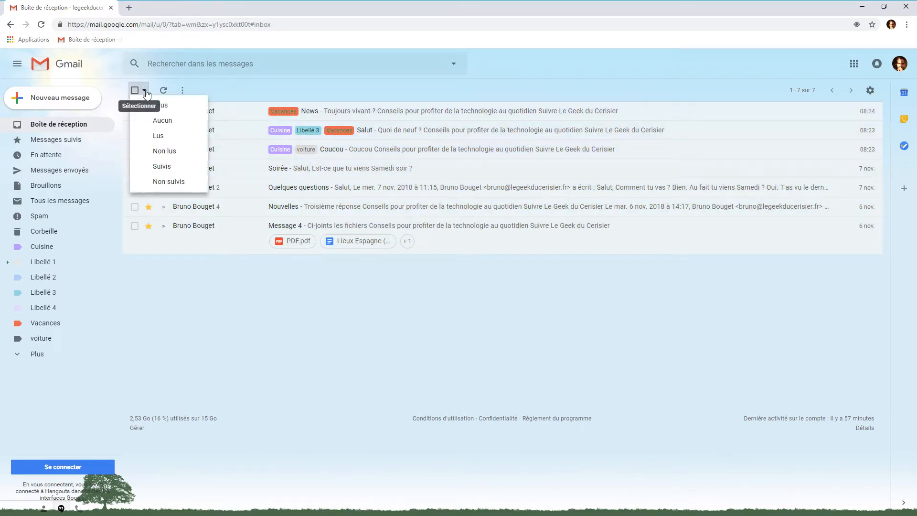
click(174, 171)
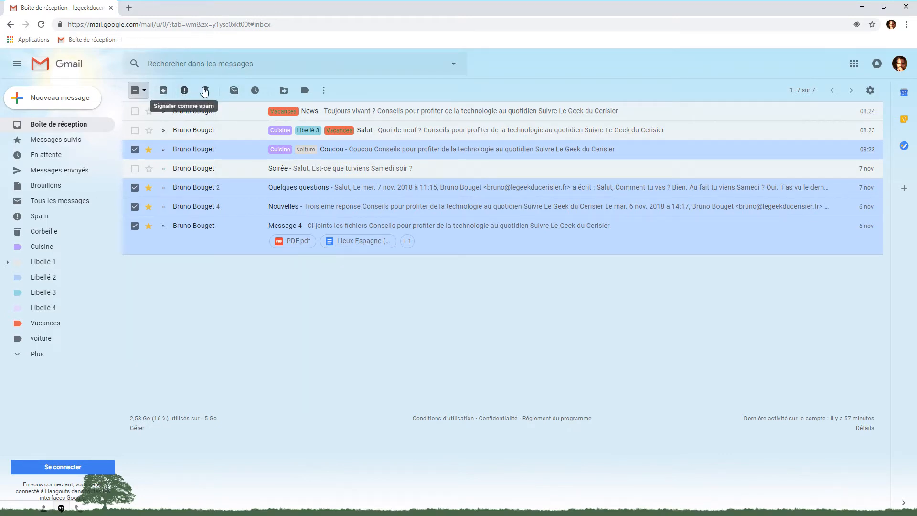
click(308, 94)
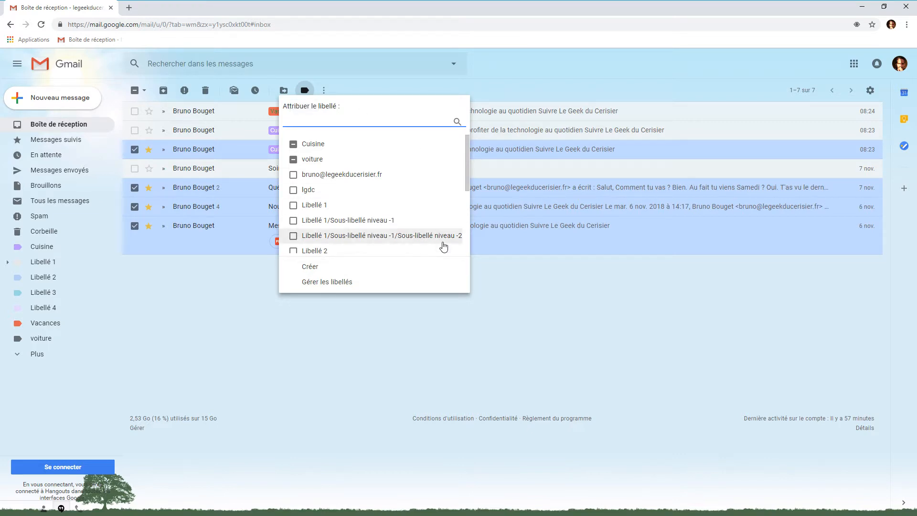
scroll(332, 199, down, 1)
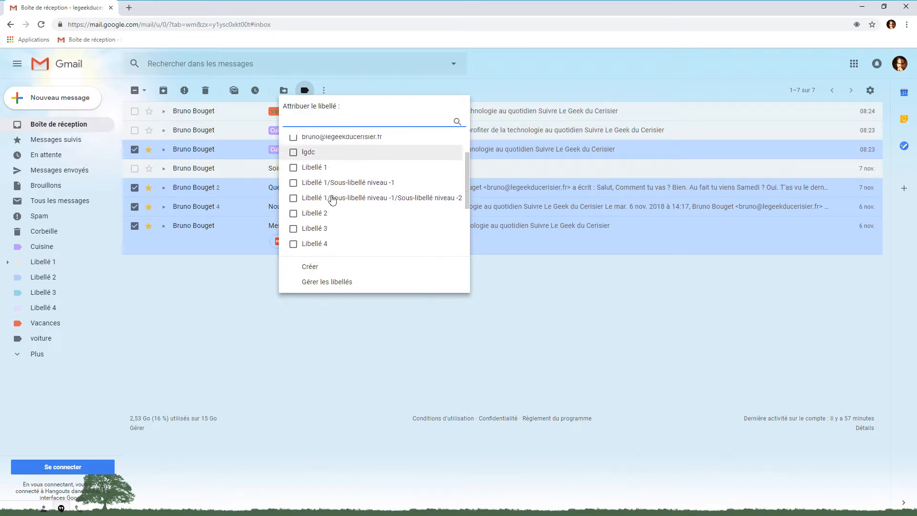
scroll(333, 198, up, 1)
click(294, 145)
scroll(317, 201, down, 3)
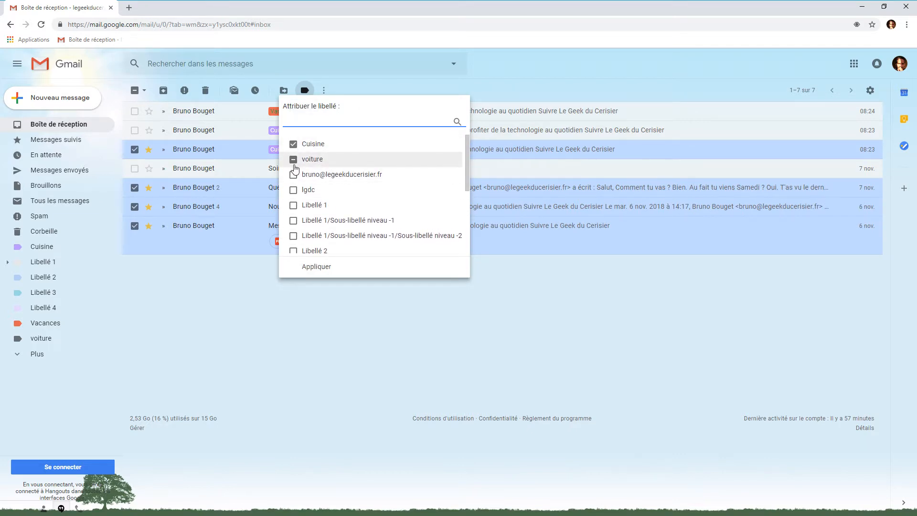
click(294, 216)
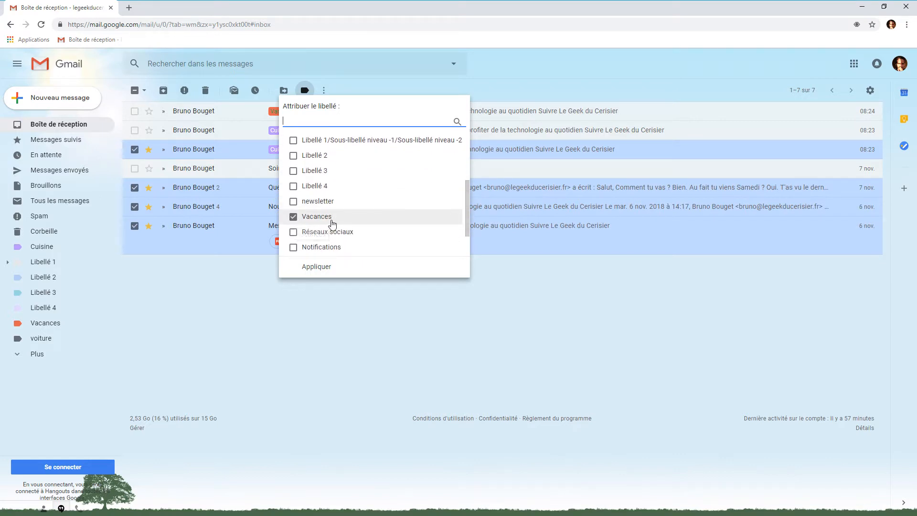
click(294, 188)
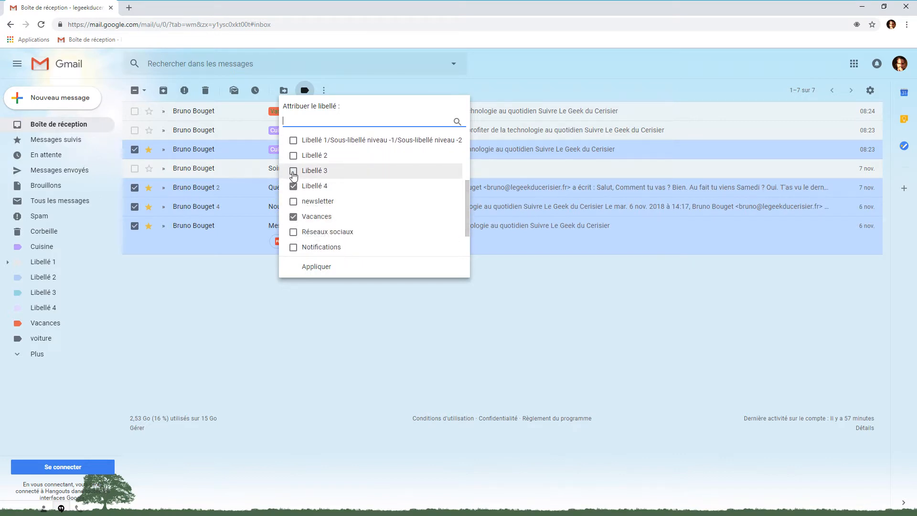
click(294, 171)
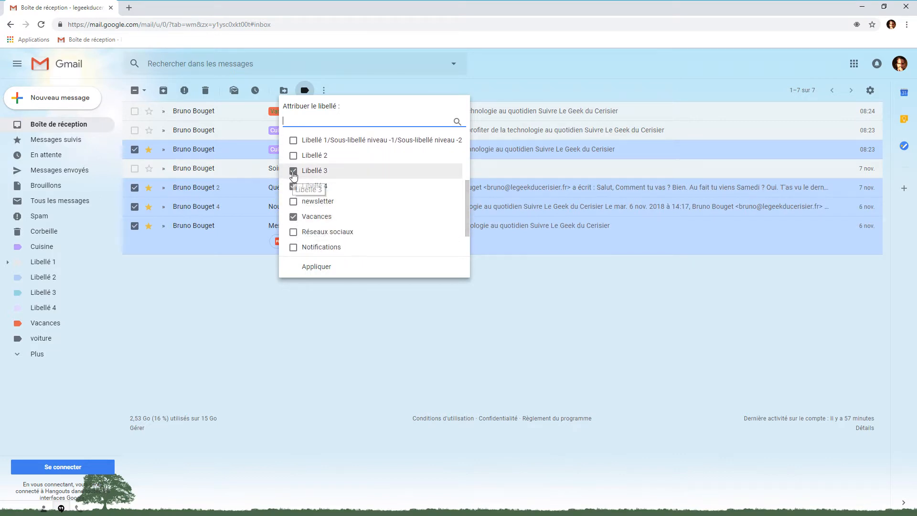
click(318, 266)
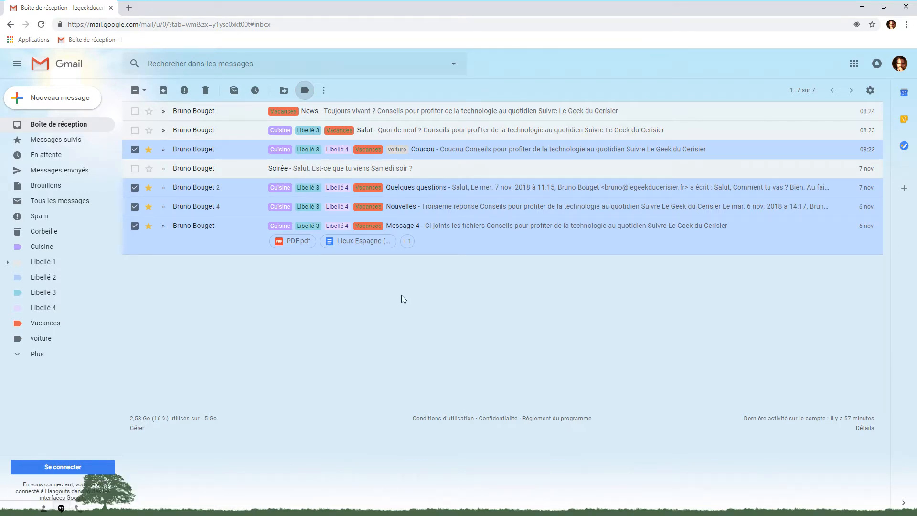
Expand Libellé 1 to view its nested sub-labels, and collapse it again.
click(8, 266)
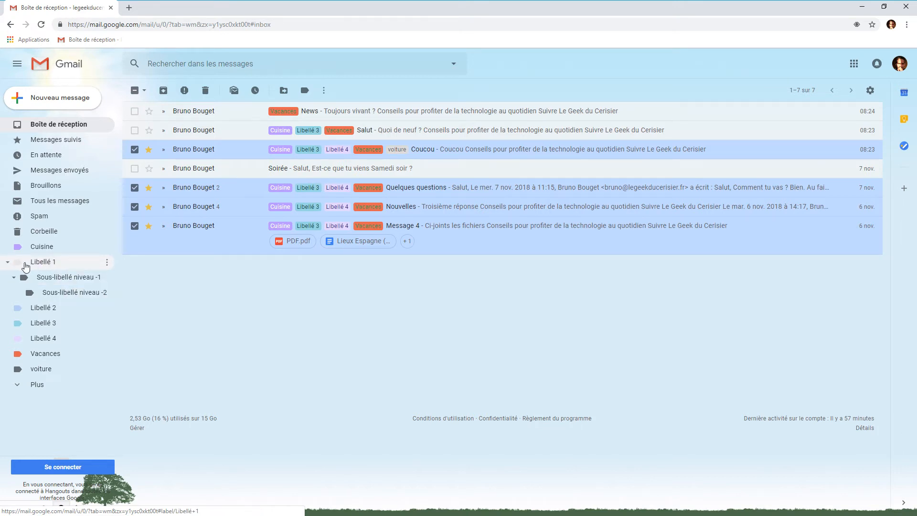
click(7, 263)
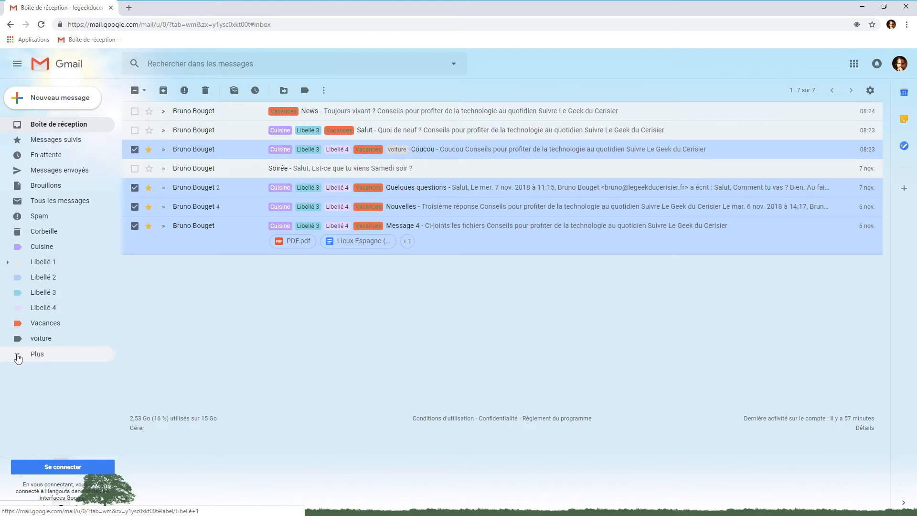
Create a new label named "Pancakes" nested under the Cuisine label.
click(18, 356)
scroll(62, 359, down, 1)
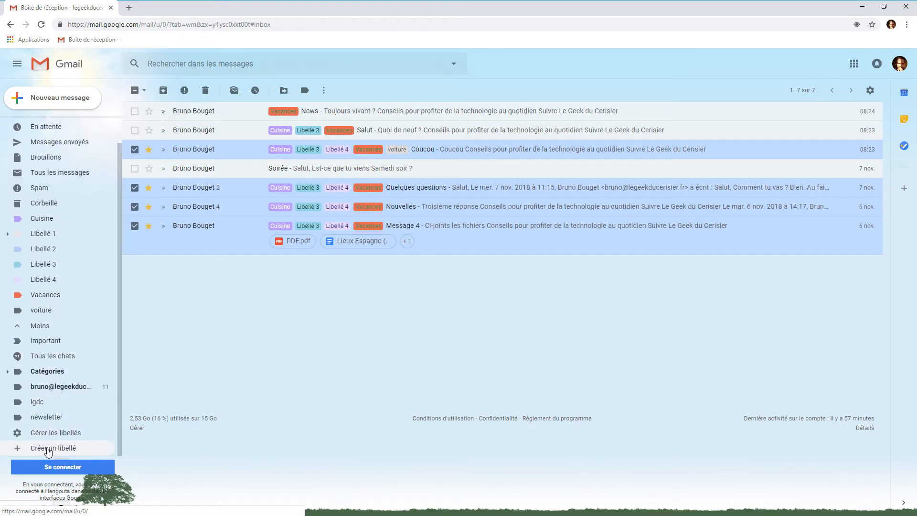
click(48, 450)
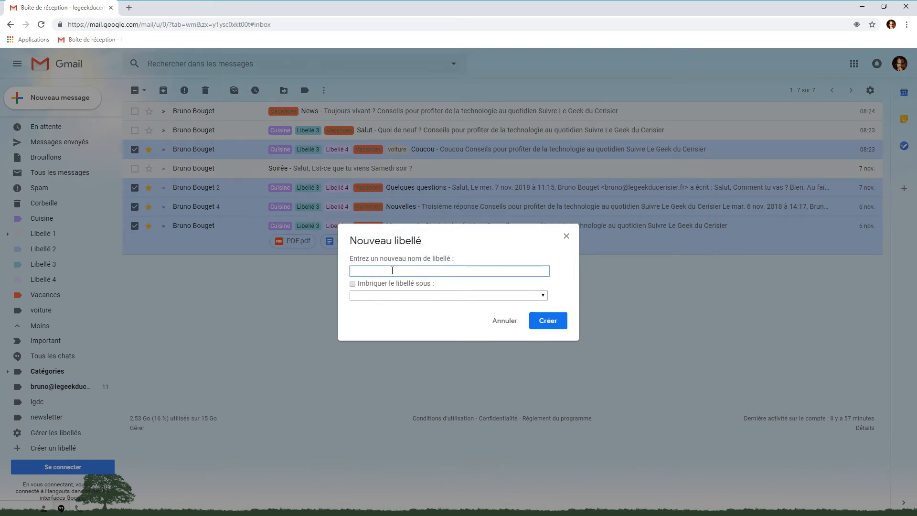
text(Pancakes)
click(352, 284)
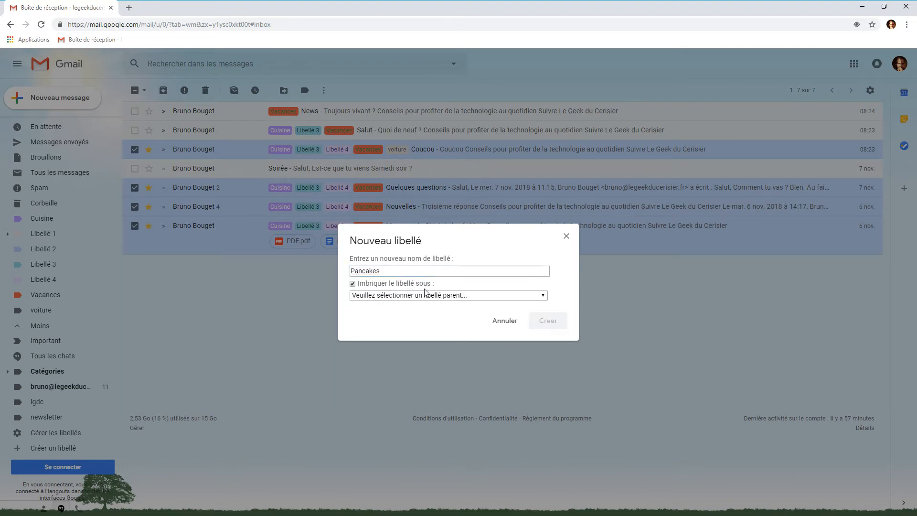
click(536, 296)
click(377, 338)
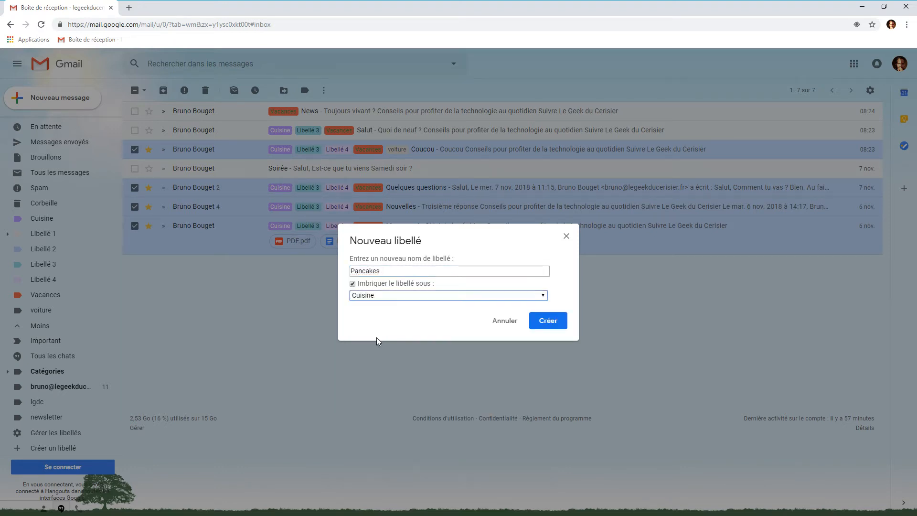
click(549, 320)
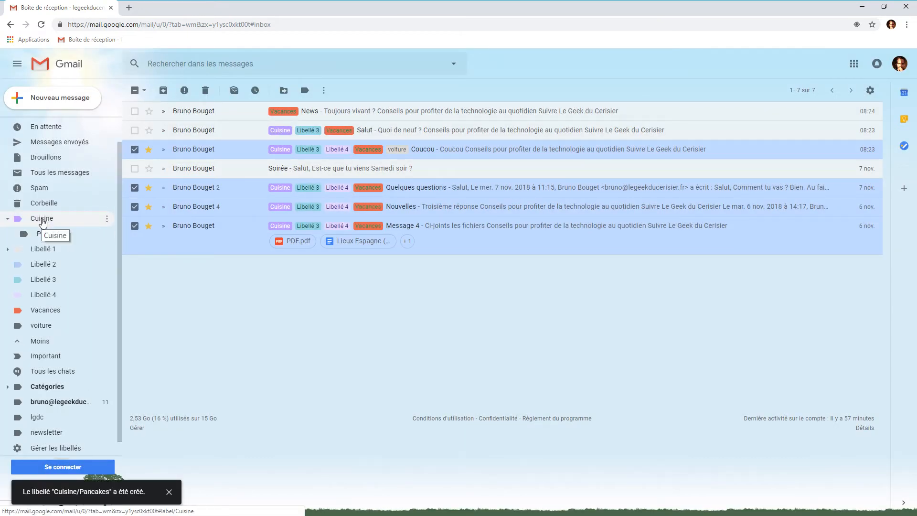
Add a sub-label named "Crêpes" to the Cuisine label from that label's own options.
click(107, 219)
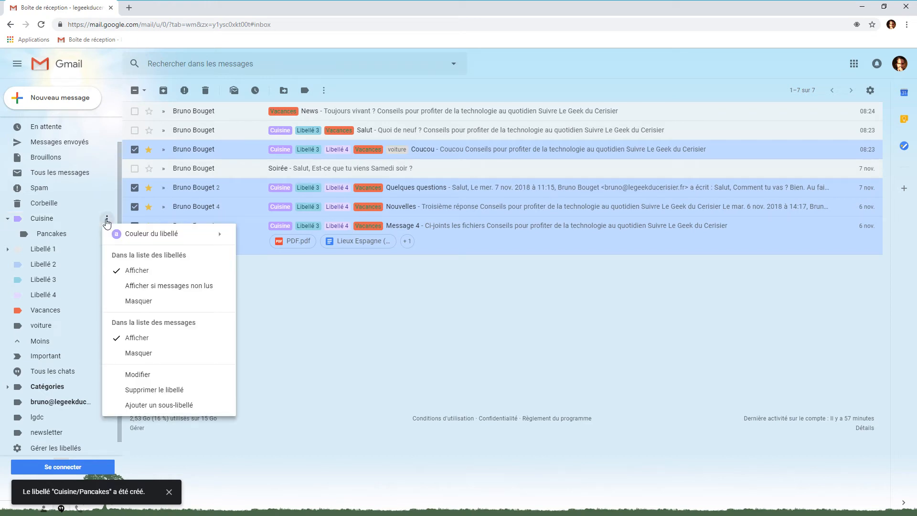
click(107, 221)
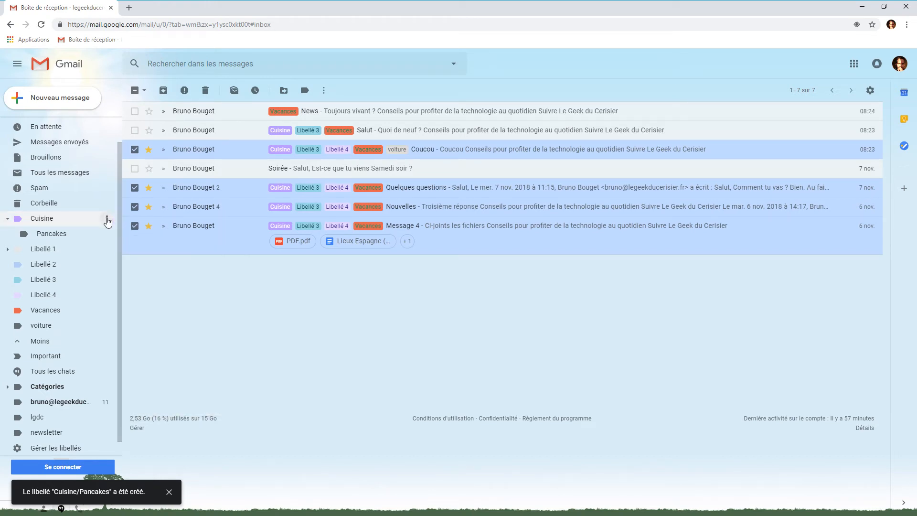
click(107, 222)
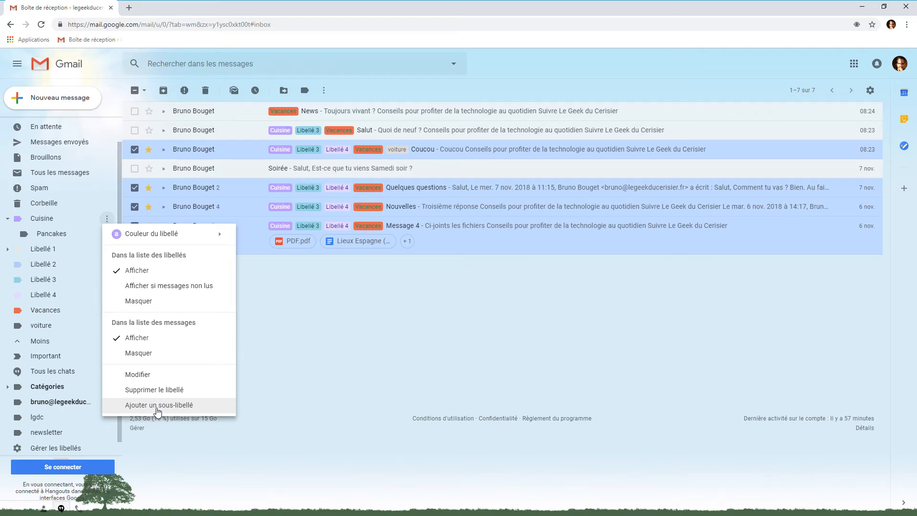
click(158, 406)
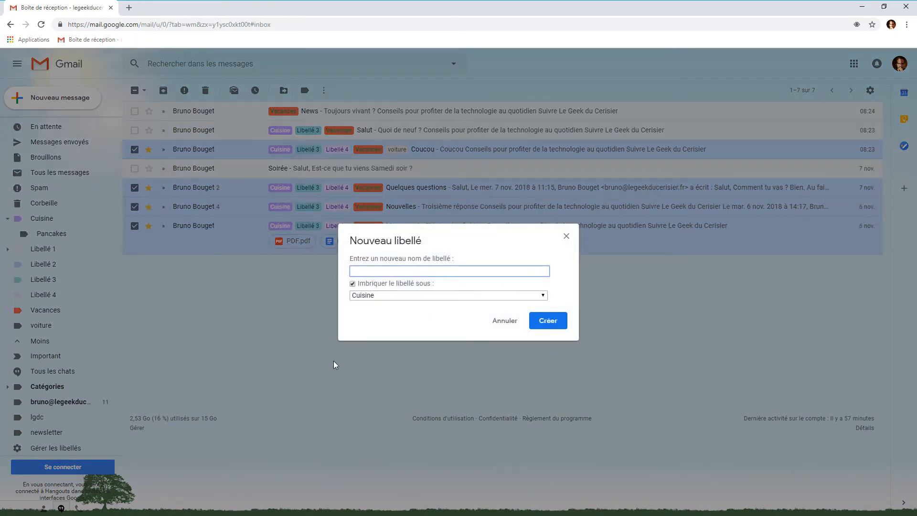
text(Crêpes)
click(548, 321)
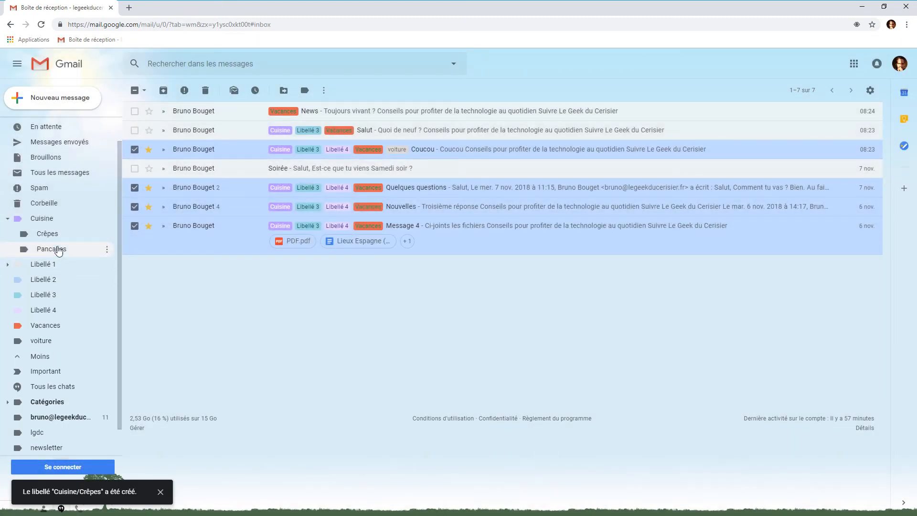
View the messages filed under the Crêpes and Pancakes sub-labels, and collapse the Cuisine label.
click(47, 234)
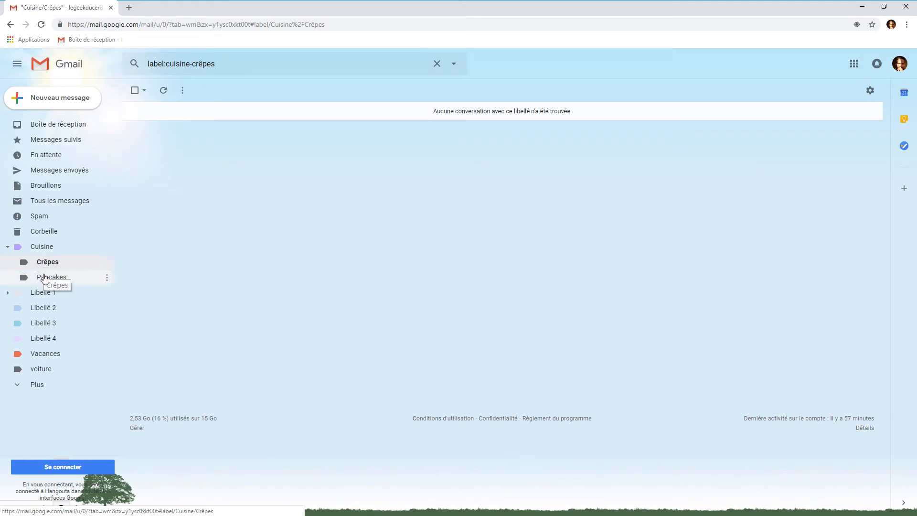
click(45, 278)
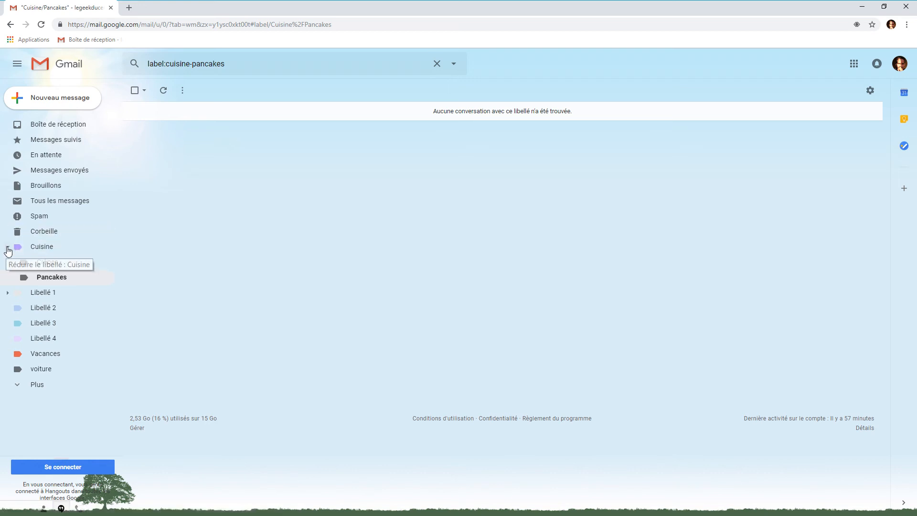
click(8, 248)
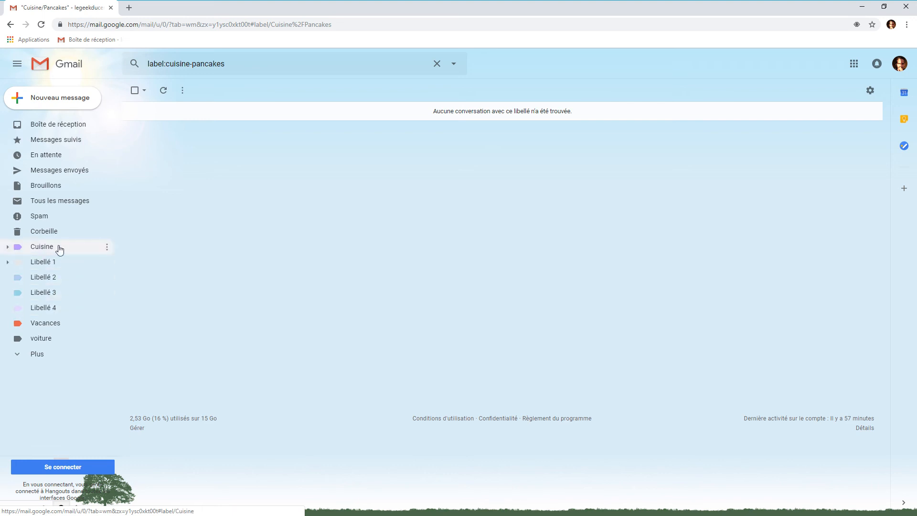
click(8, 248)
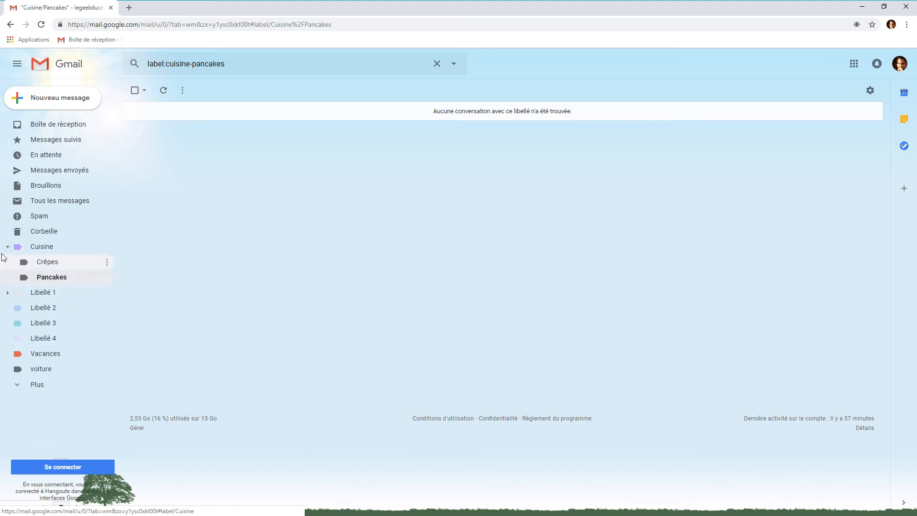
click(8, 250)
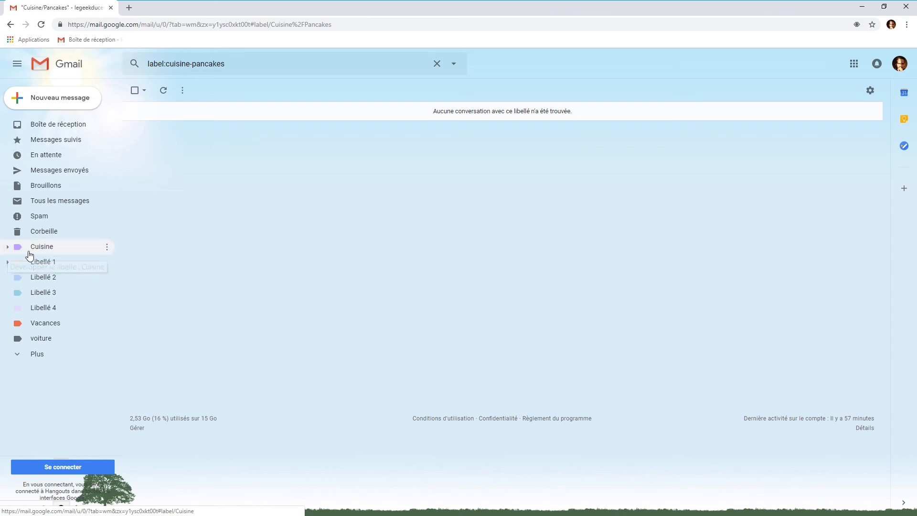